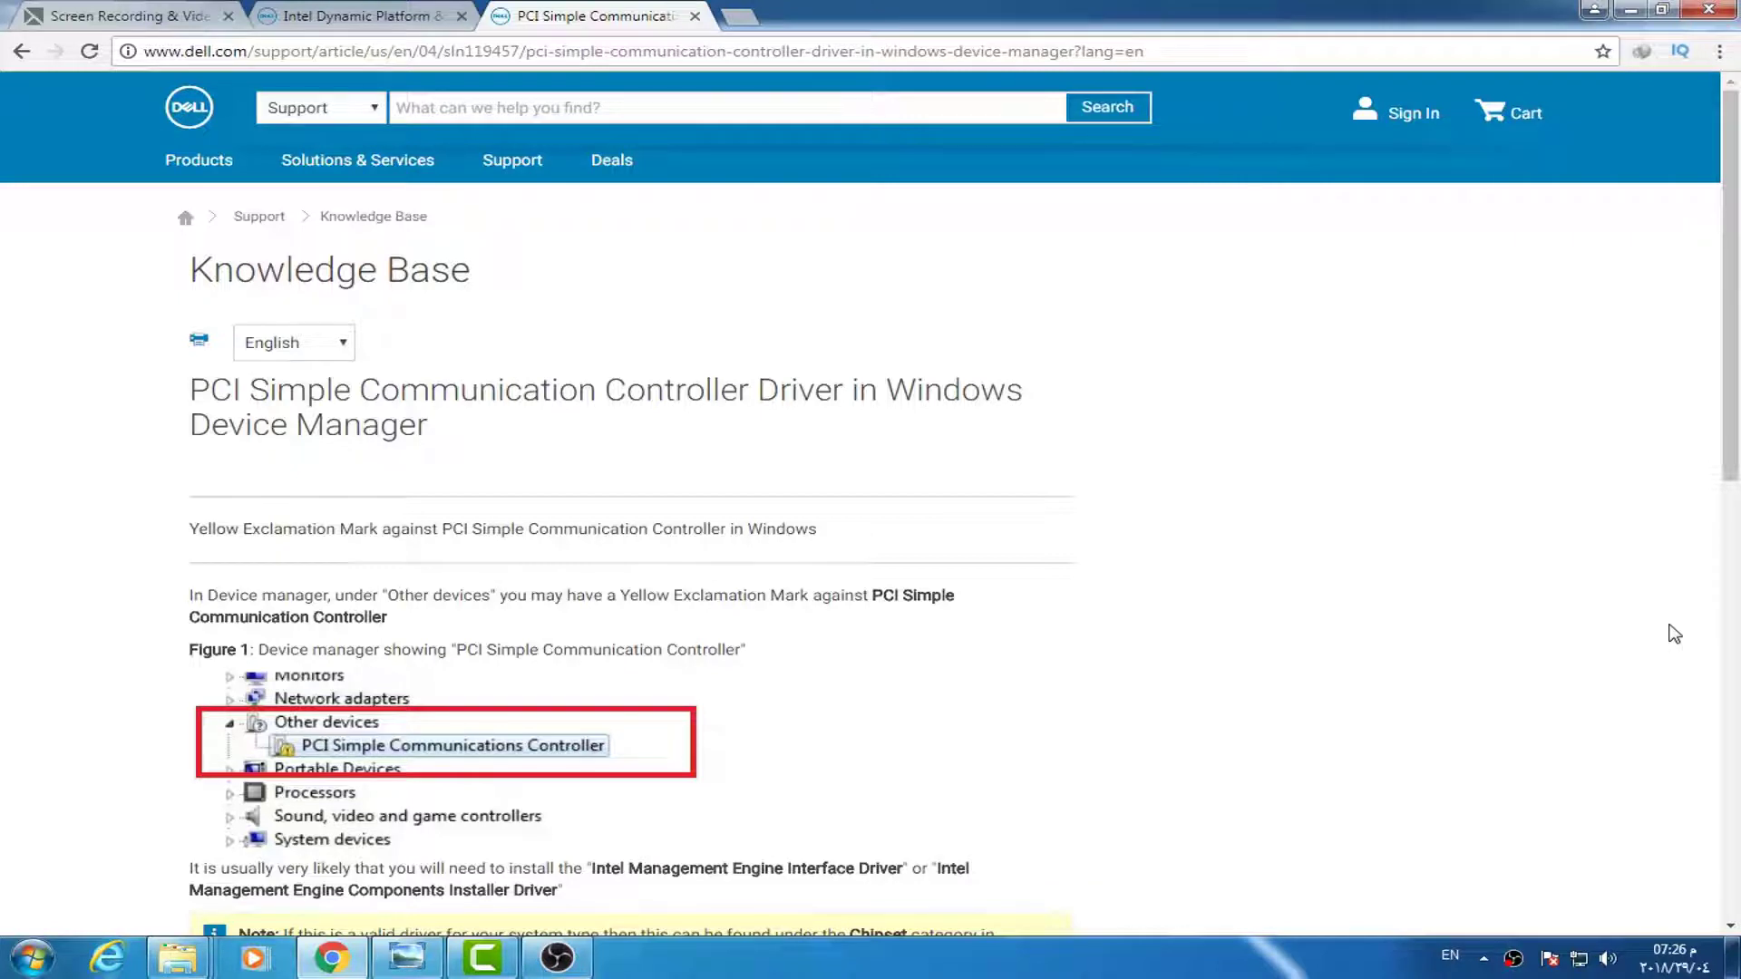
Check the problem-device screenshot, then select 'Intel Management Engine Interface Driver' in the Dell article
left_click(407, 958)
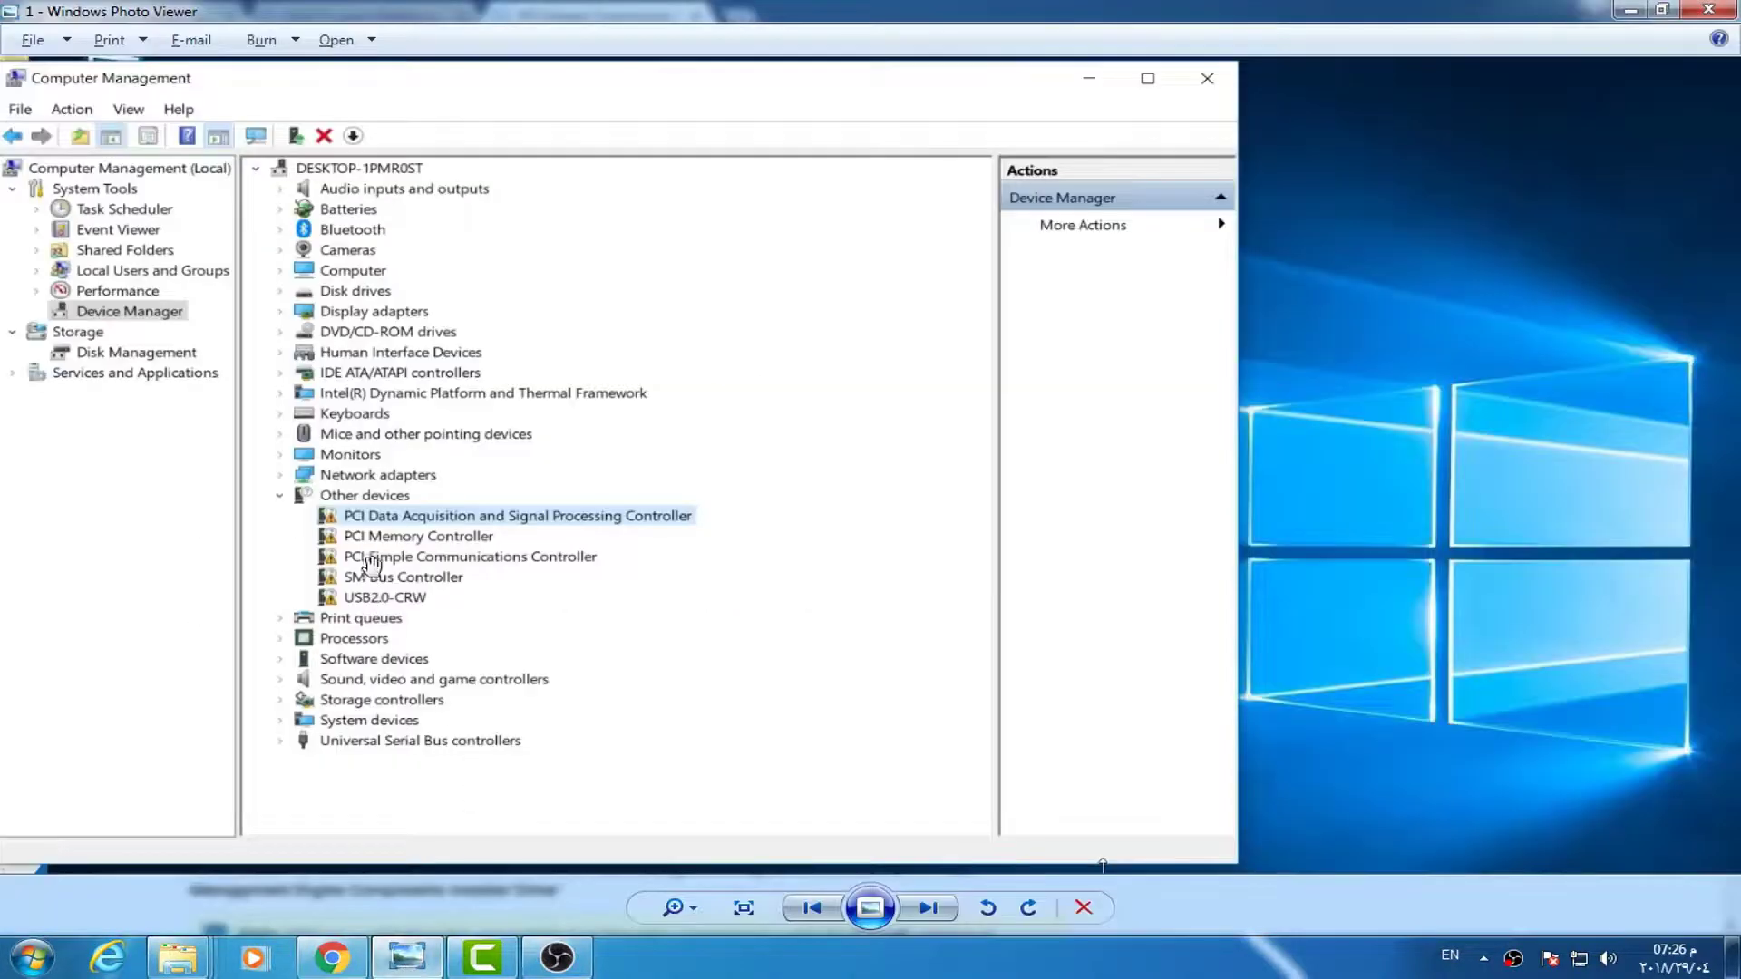
left_click(412, 963)
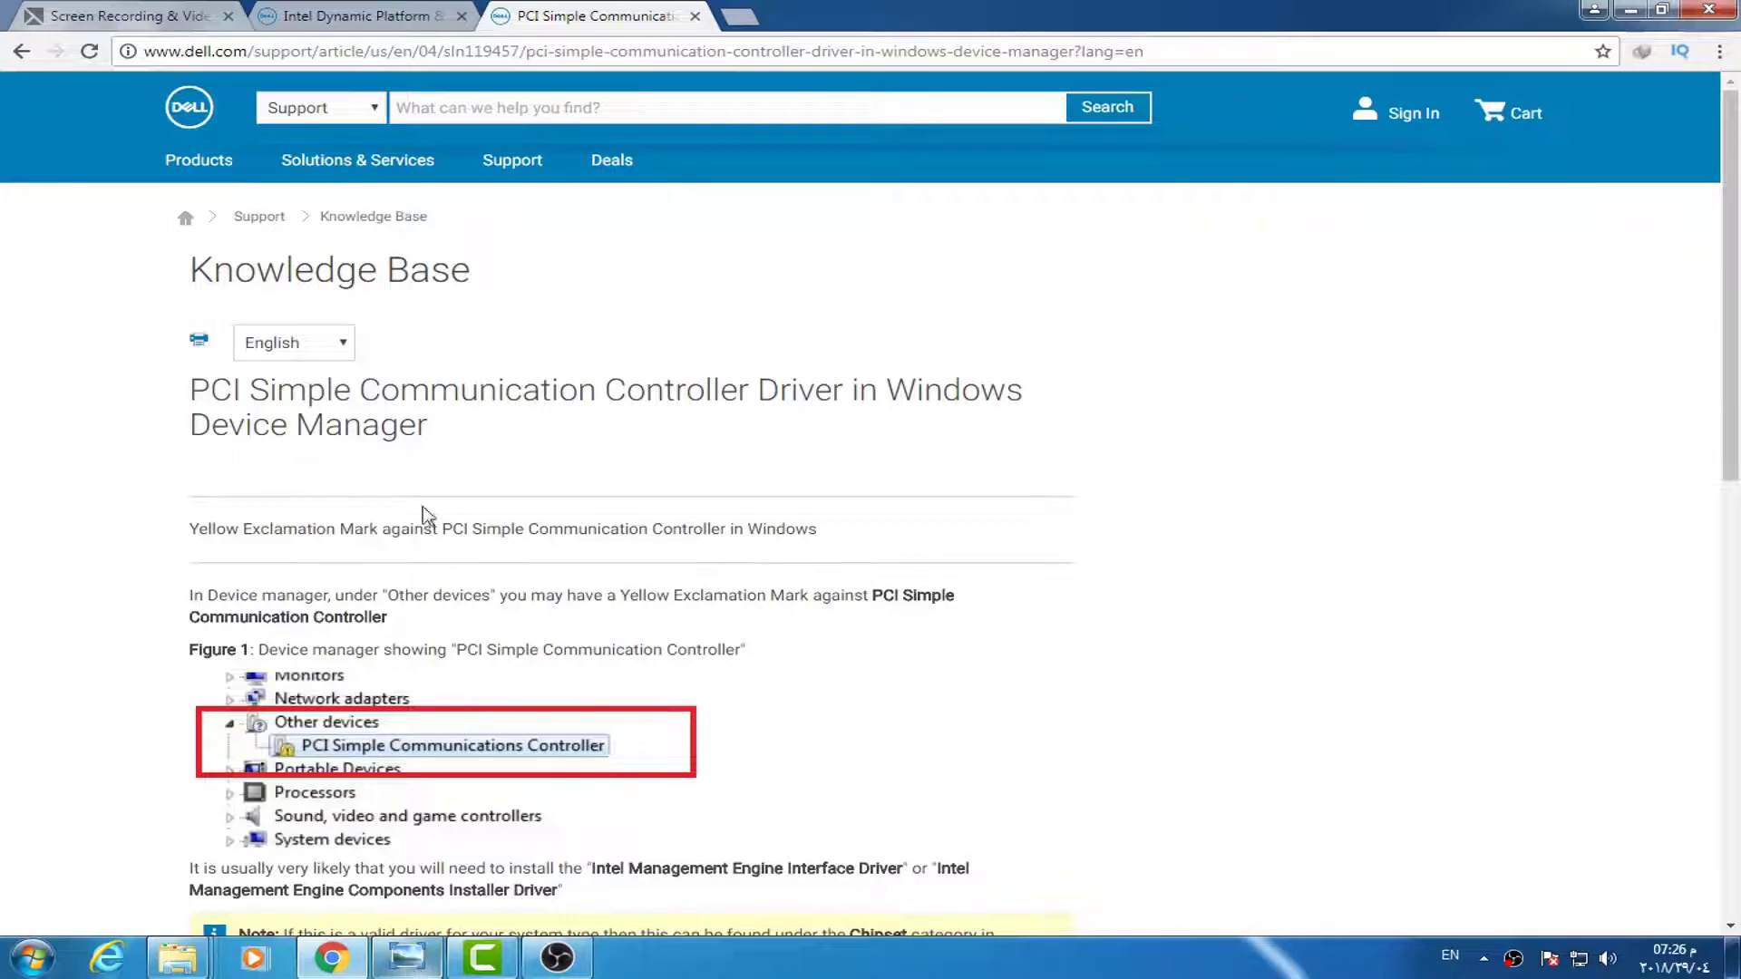
scroll(686, 511, "down", 3)
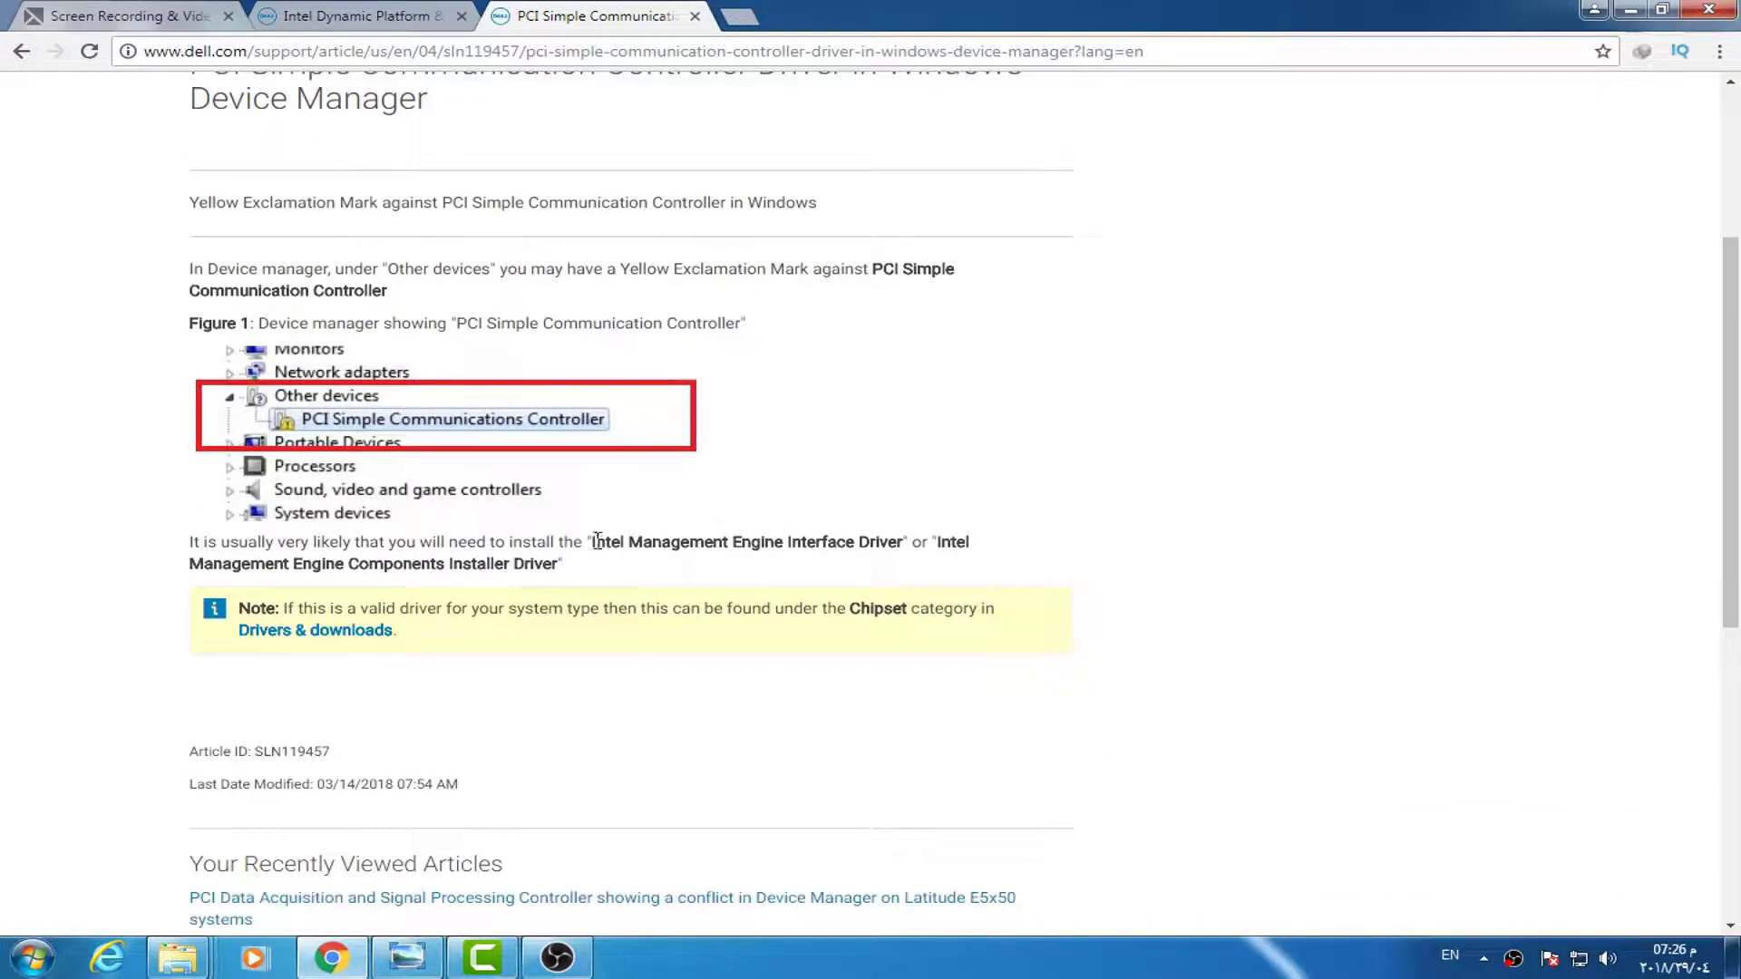
left_click_drag(591, 544, 872, 542)
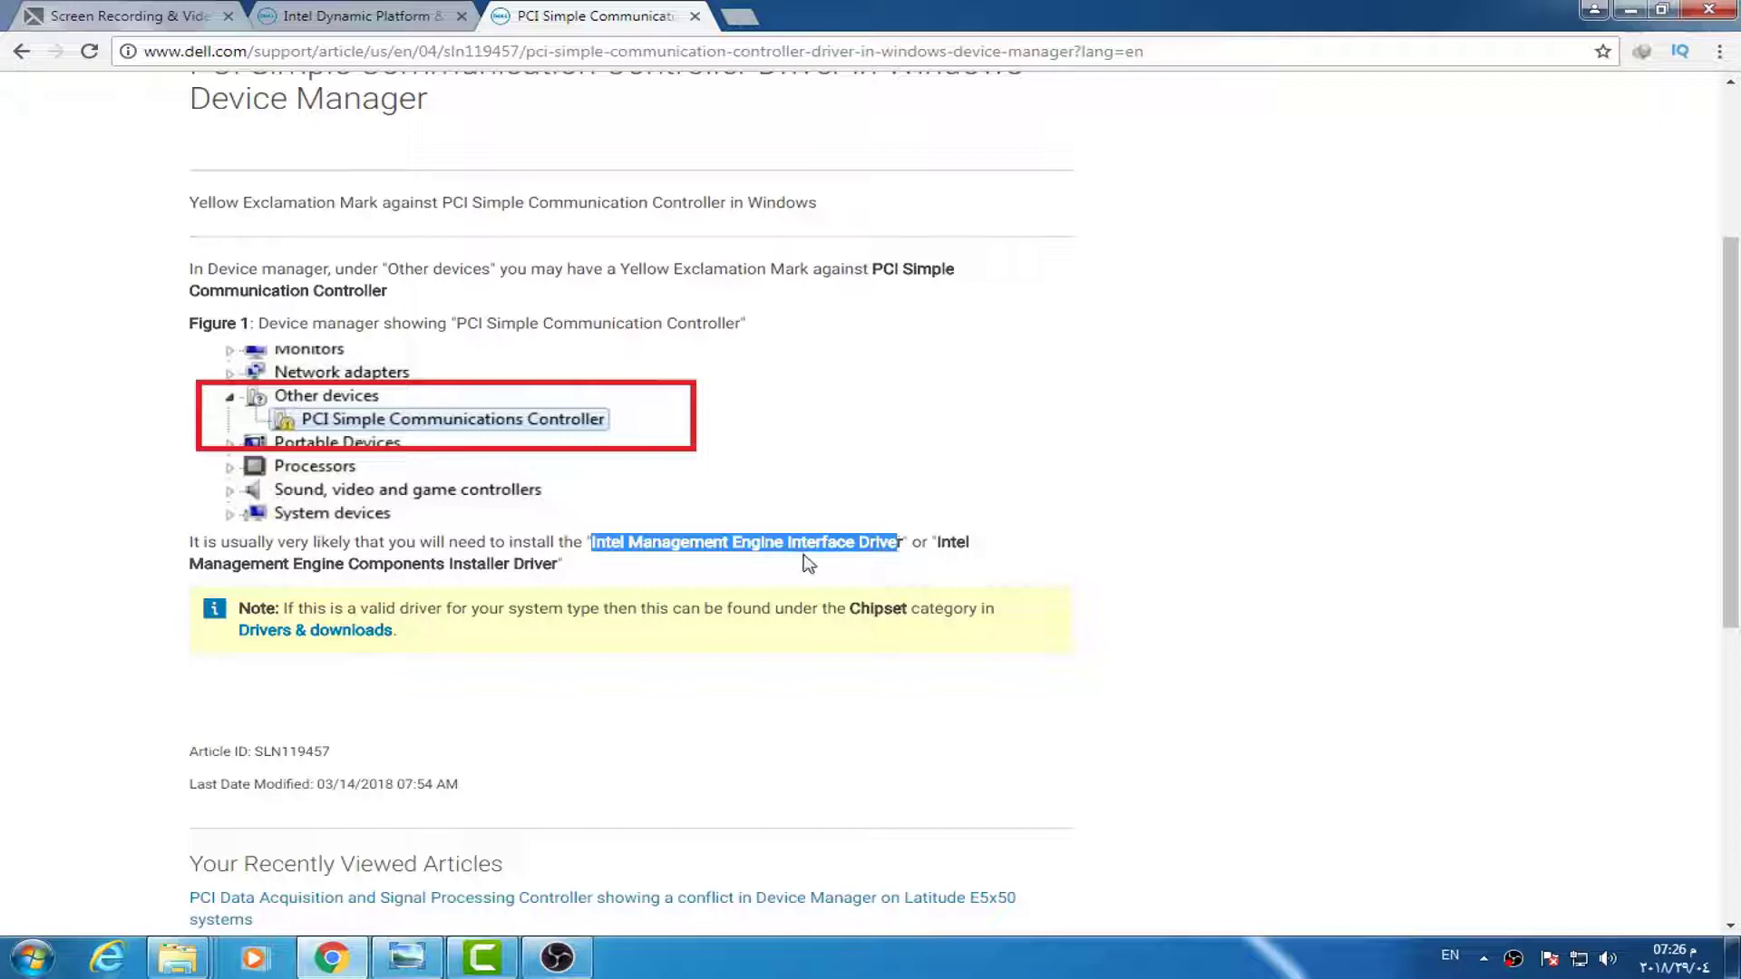
left_click(898, 576)
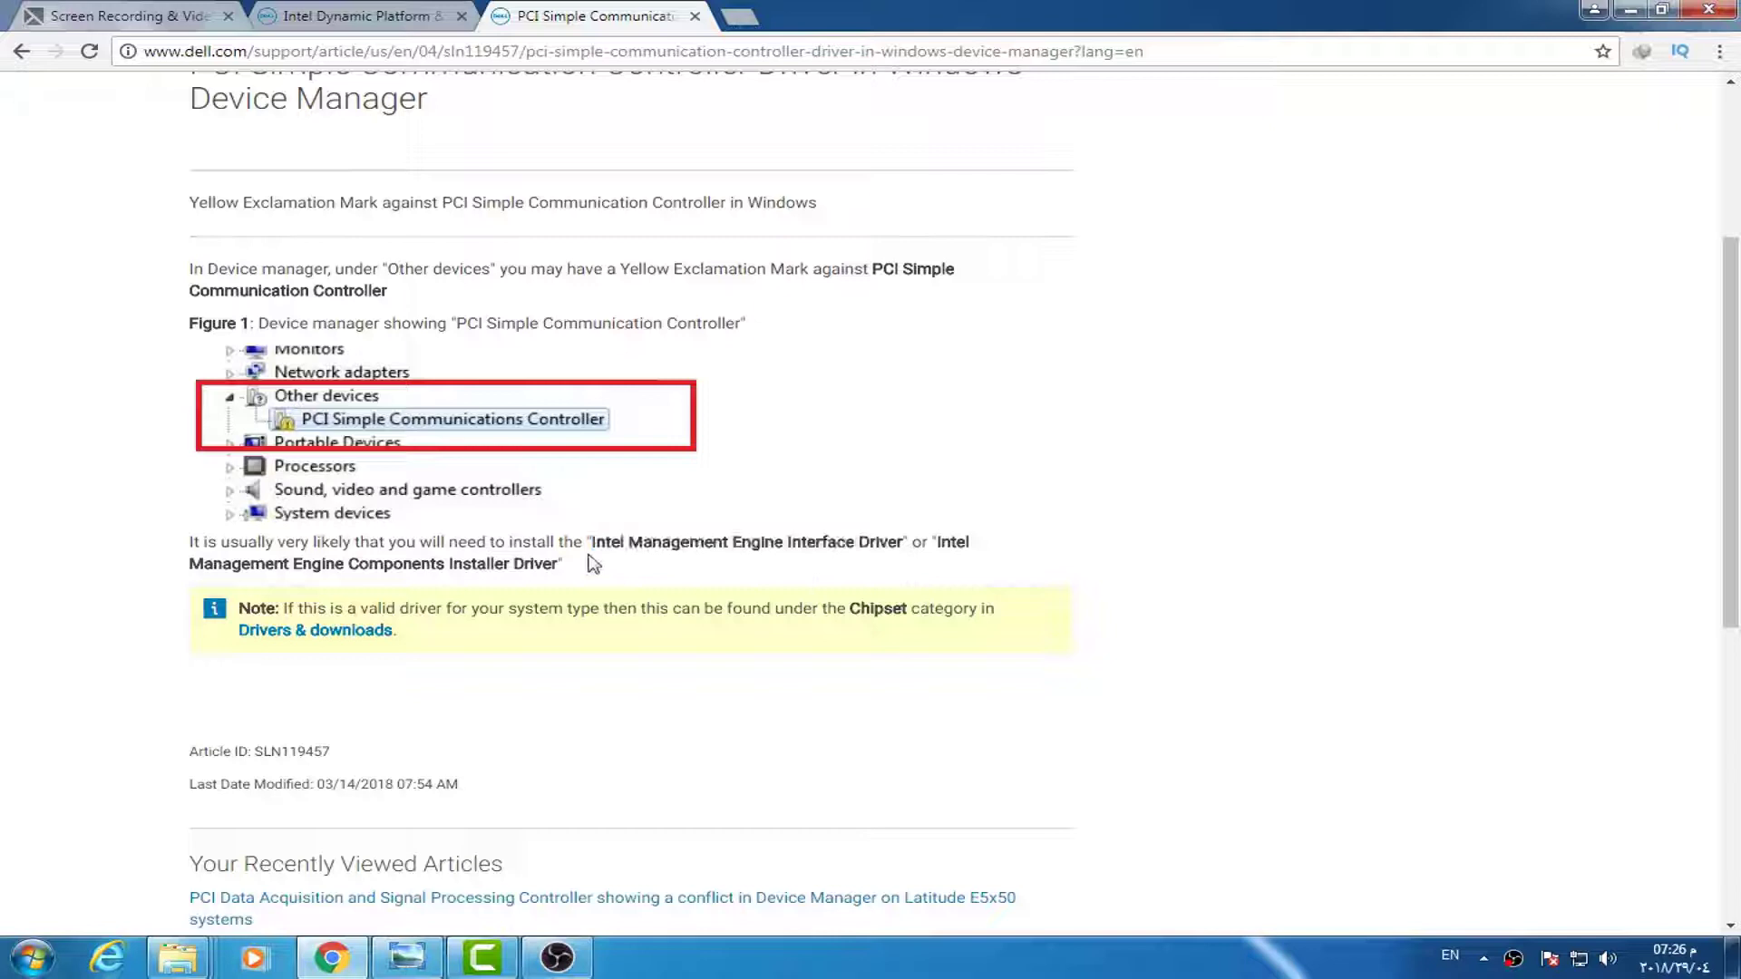
left_click(907, 545)
mouse_move(607, 544)
left_mouse_down()
mouse_move(903, 545)
mouse_move(607, 535)
left_mouse_up()
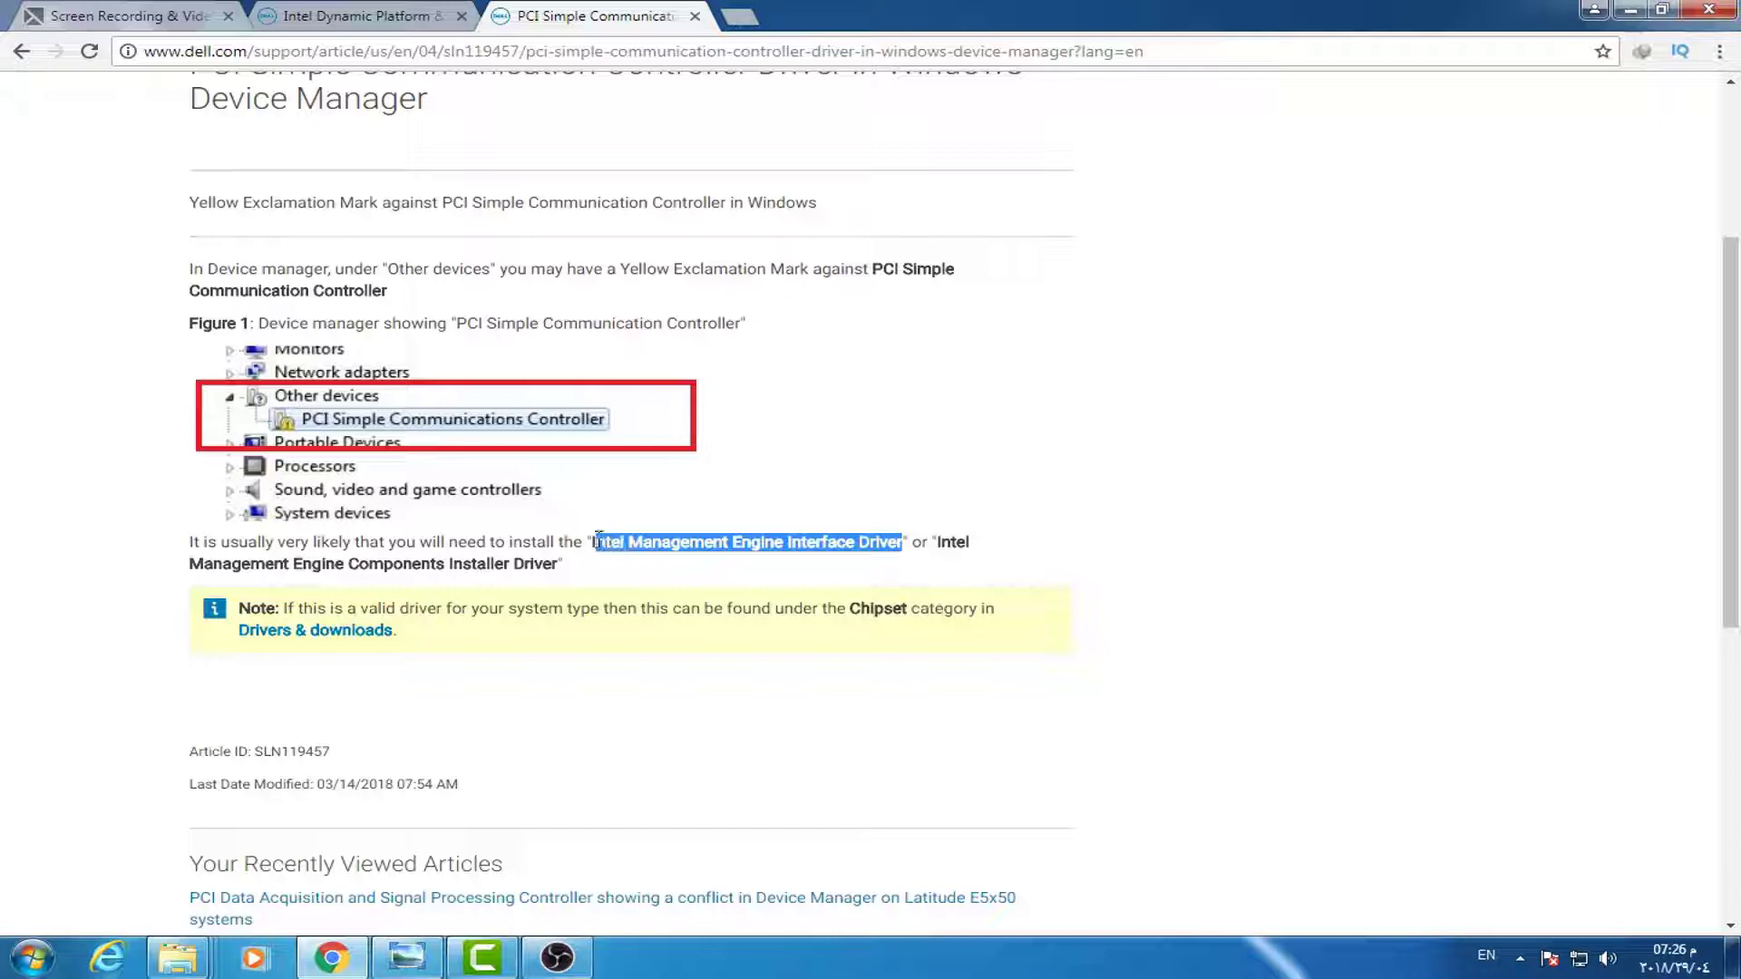
In a new tab, search Google for the copied Intel Management Engine Interface Driver name
left_click(753, 19)
type("google")
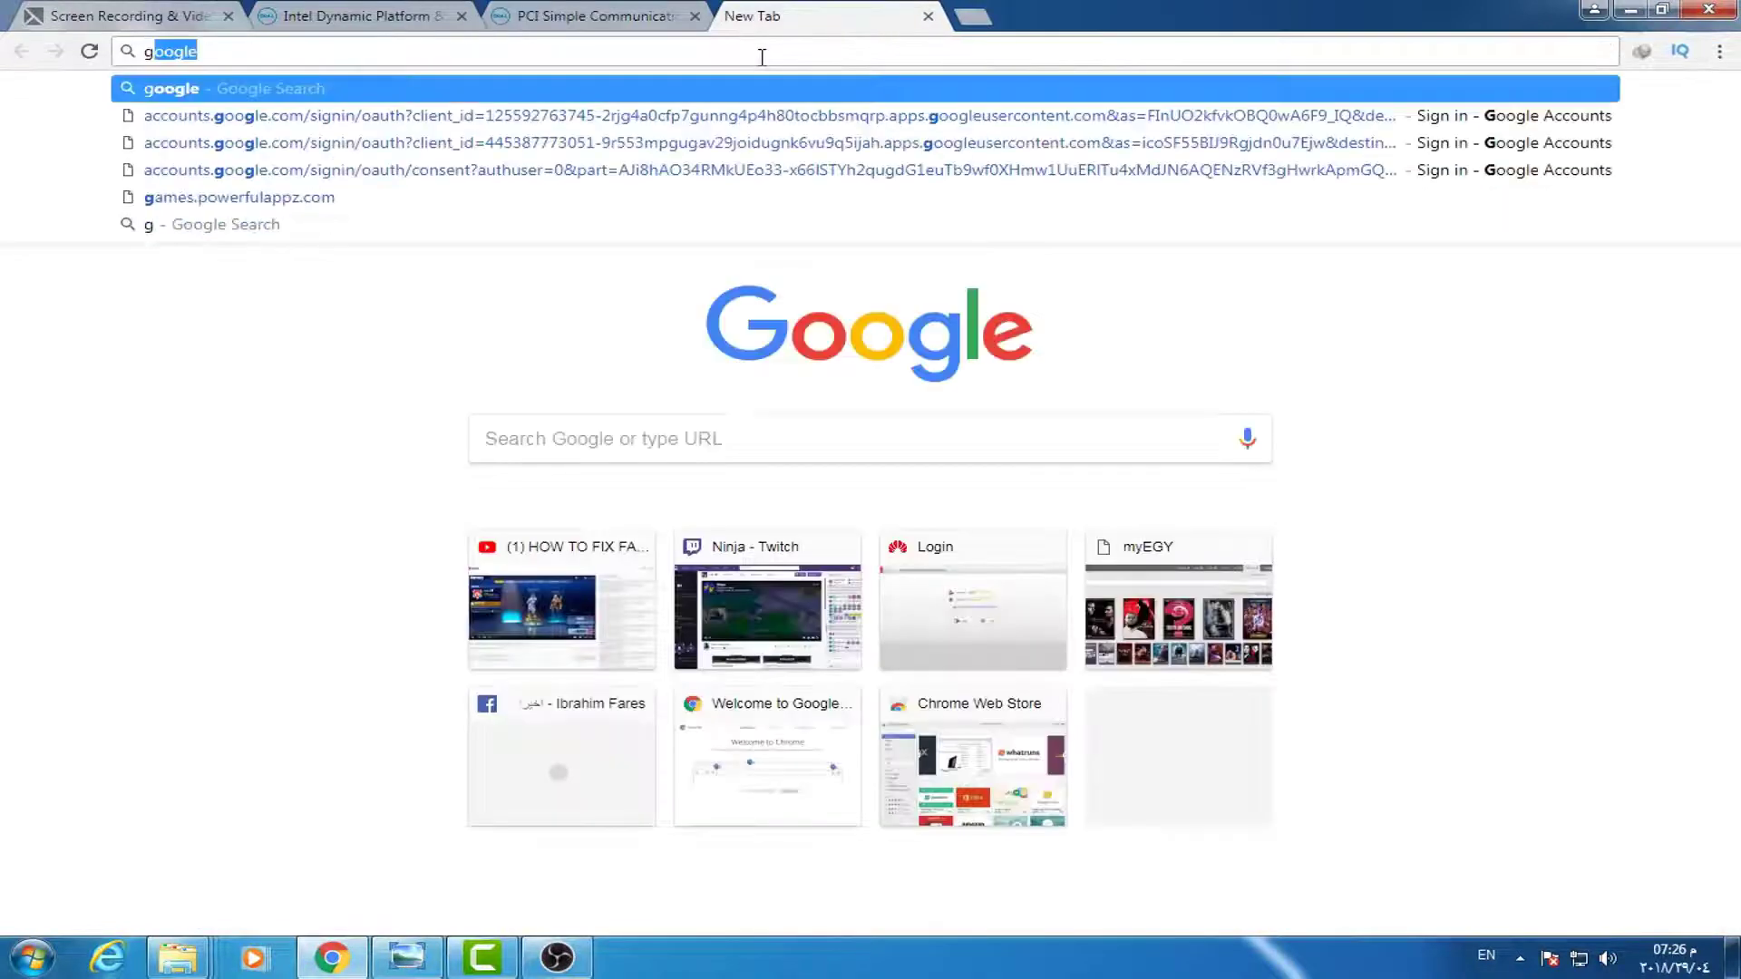
key("Return")
double_click(787, 110)
type("Intel Management Engine Interface Driver")
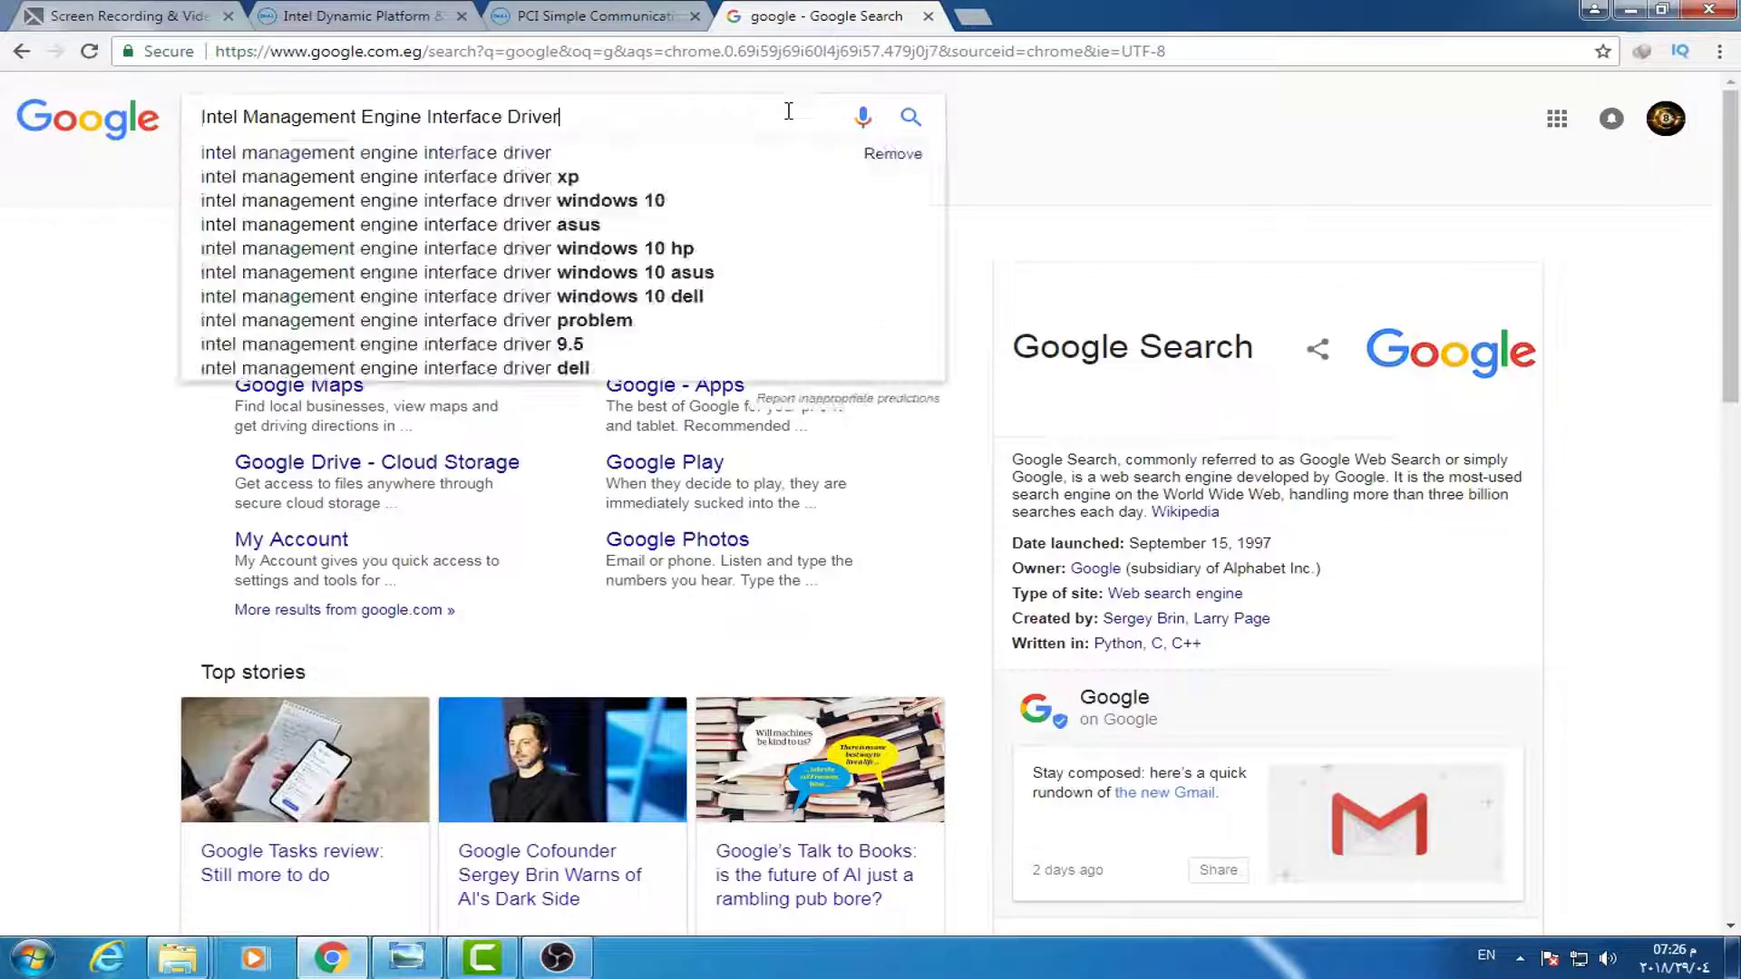
key("Return")
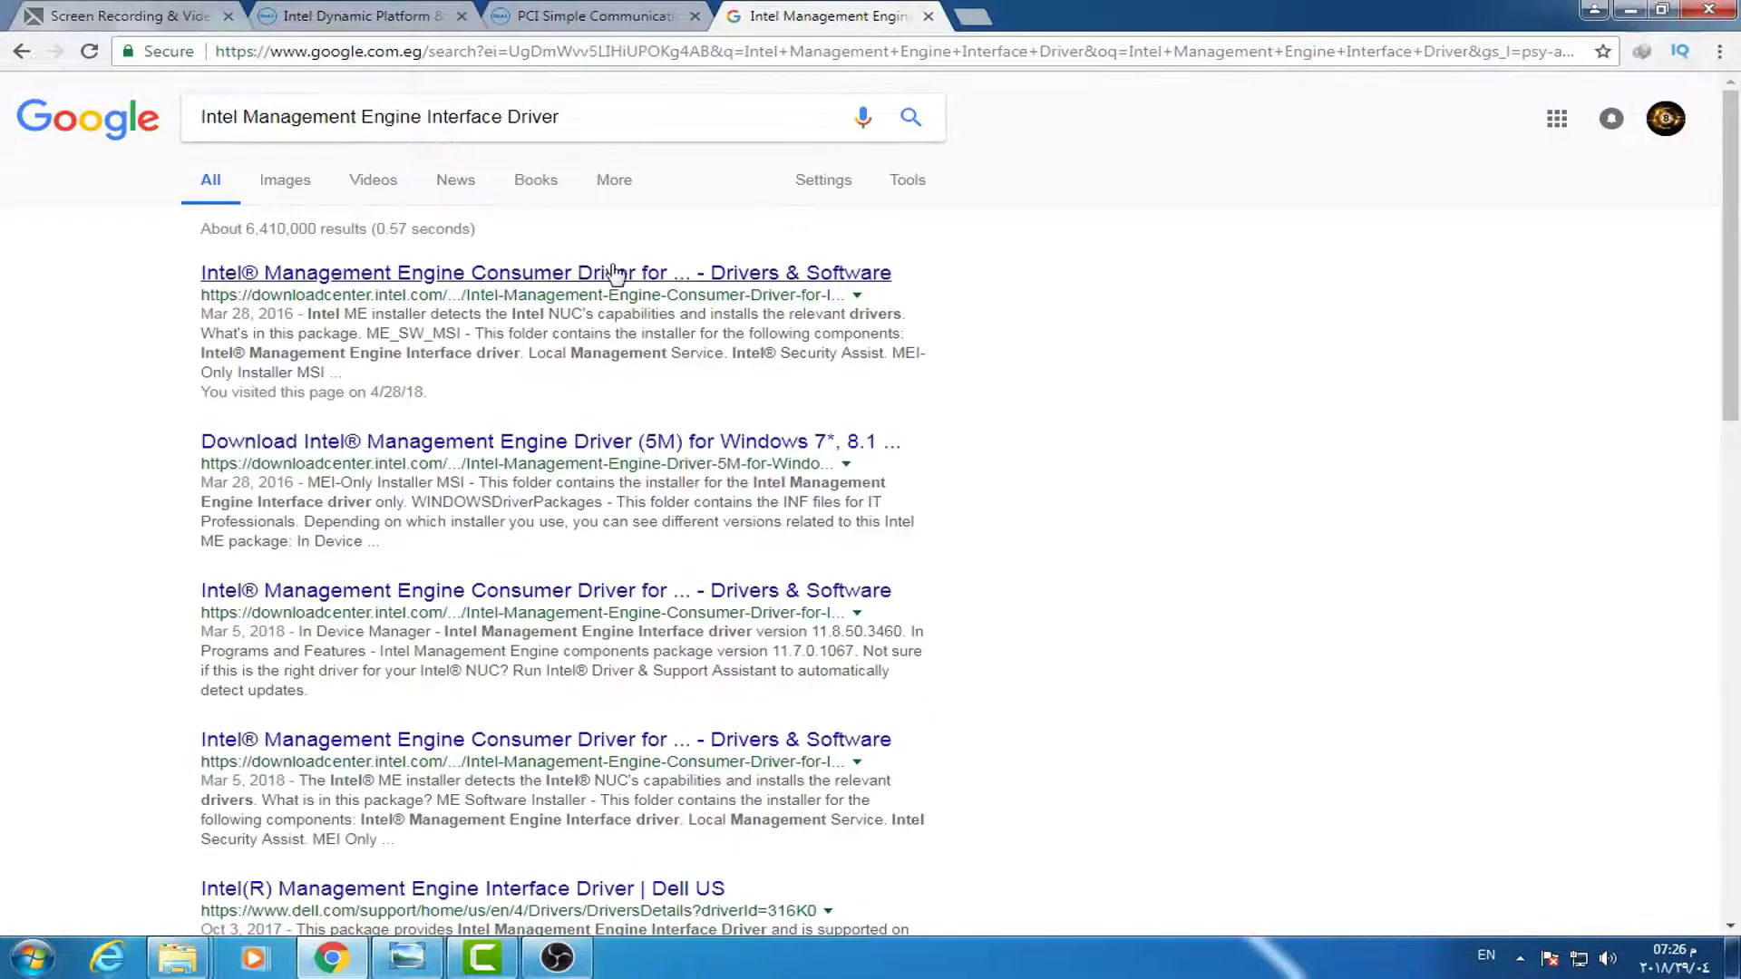
Download the ME_Consumer_Win8.1_10_11.0.6.1194.zip package from Intel's Management Engine Consumer Driver page
left_click(613, 275)
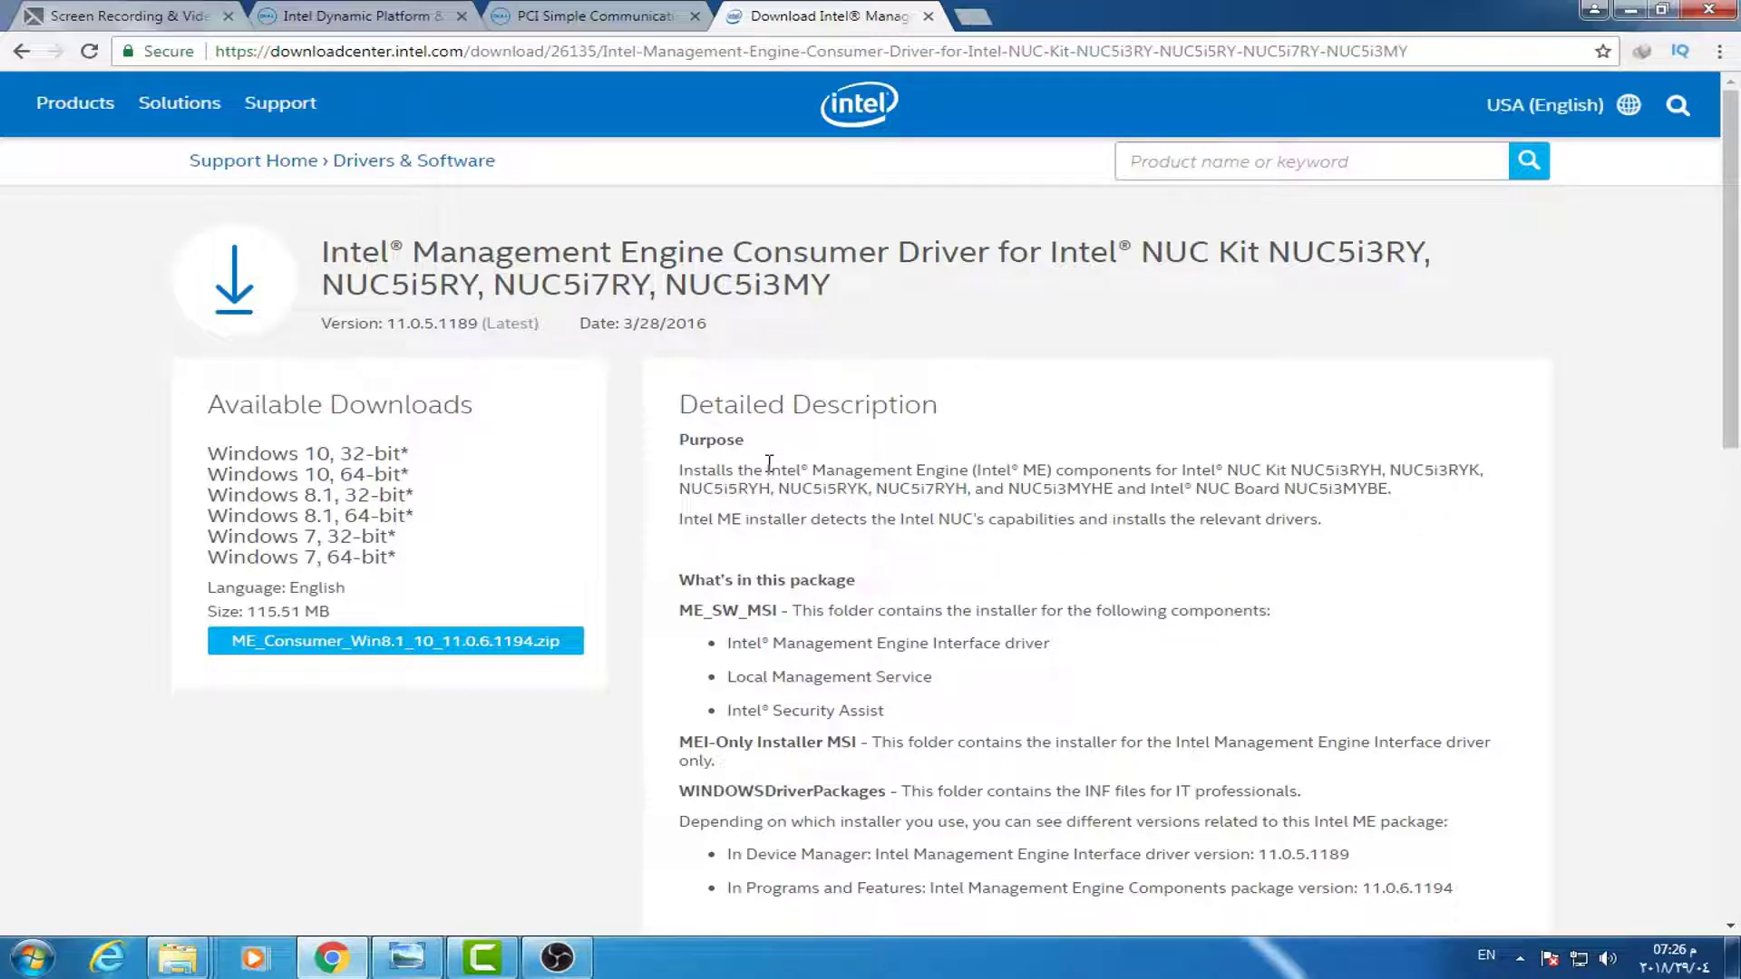
left_click(504, 642)
left_click(919, 576)
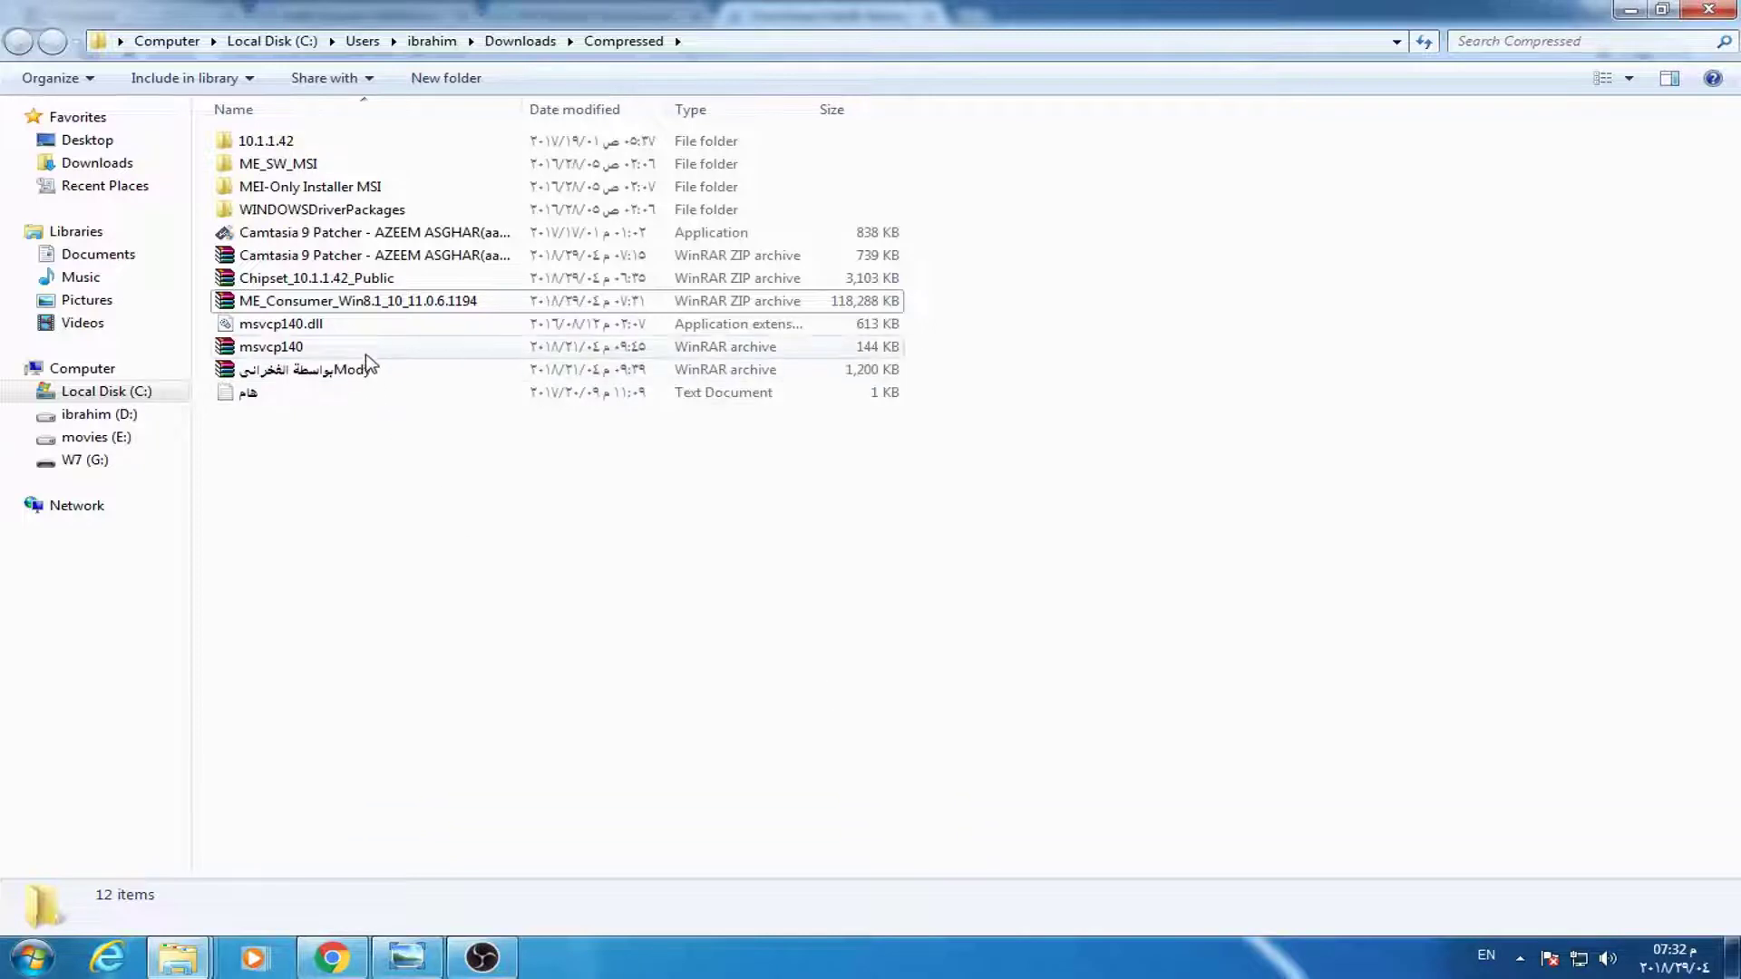
Extract the ME_Consumer zip into the Compressed folder, replacing existing files
right_click(356, 300)
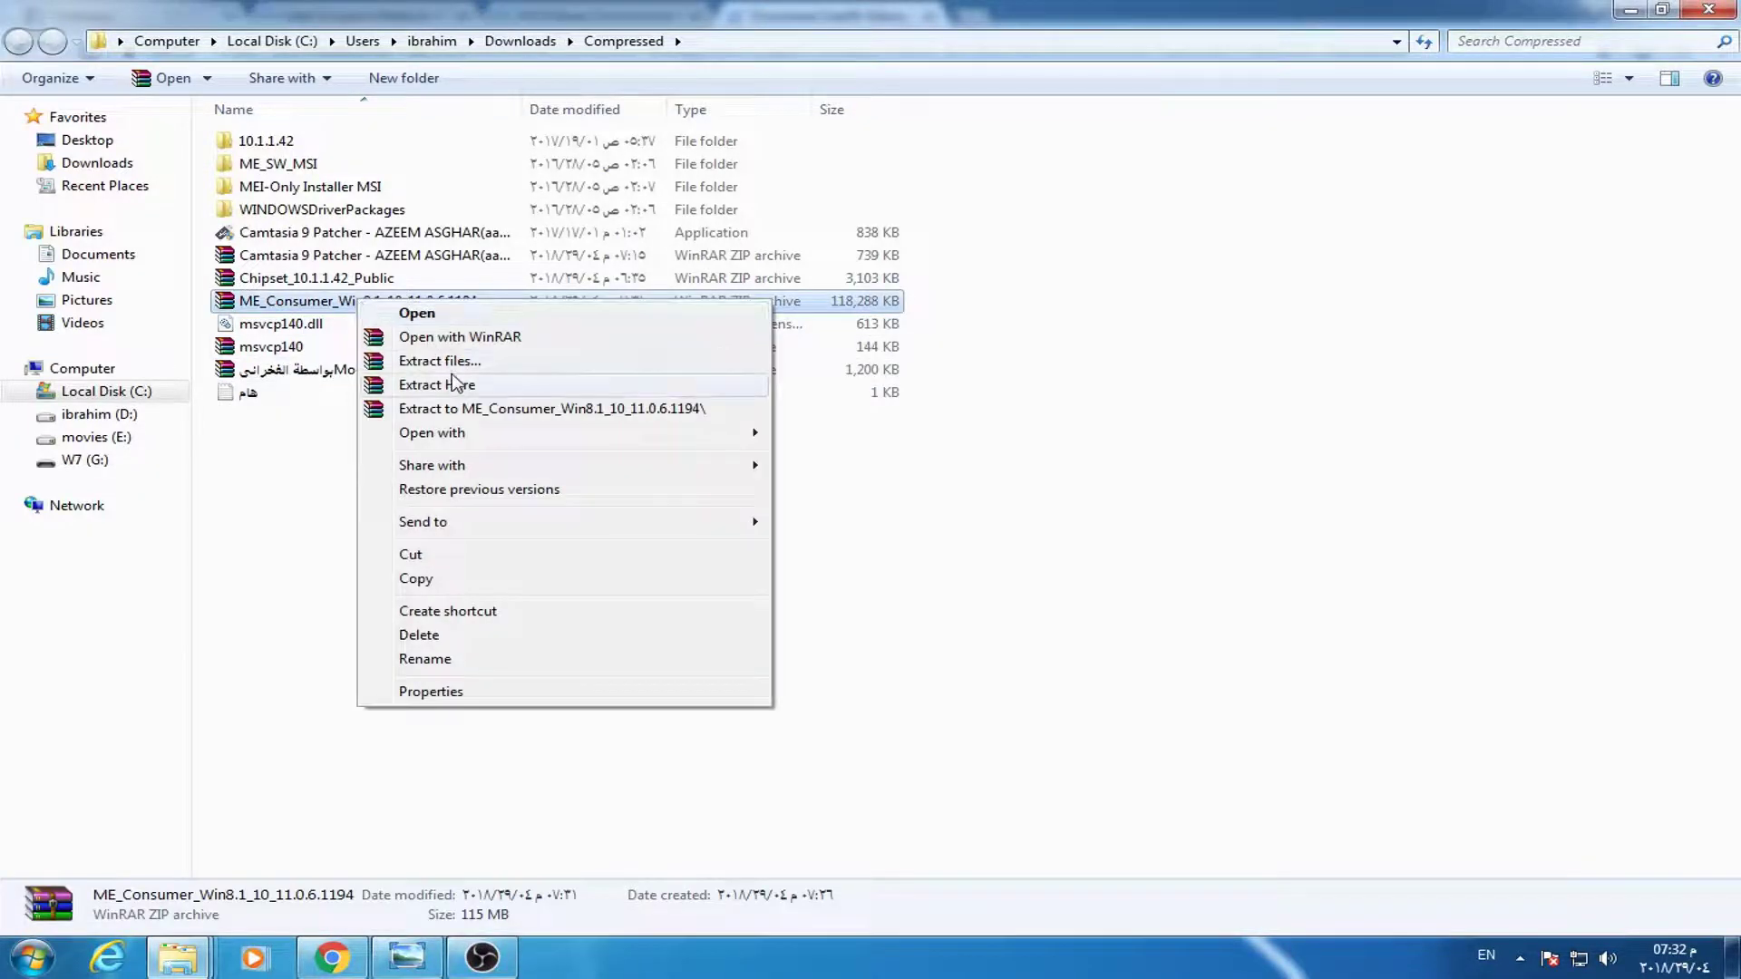
left_click(454, 383)
left_click(750, 591)
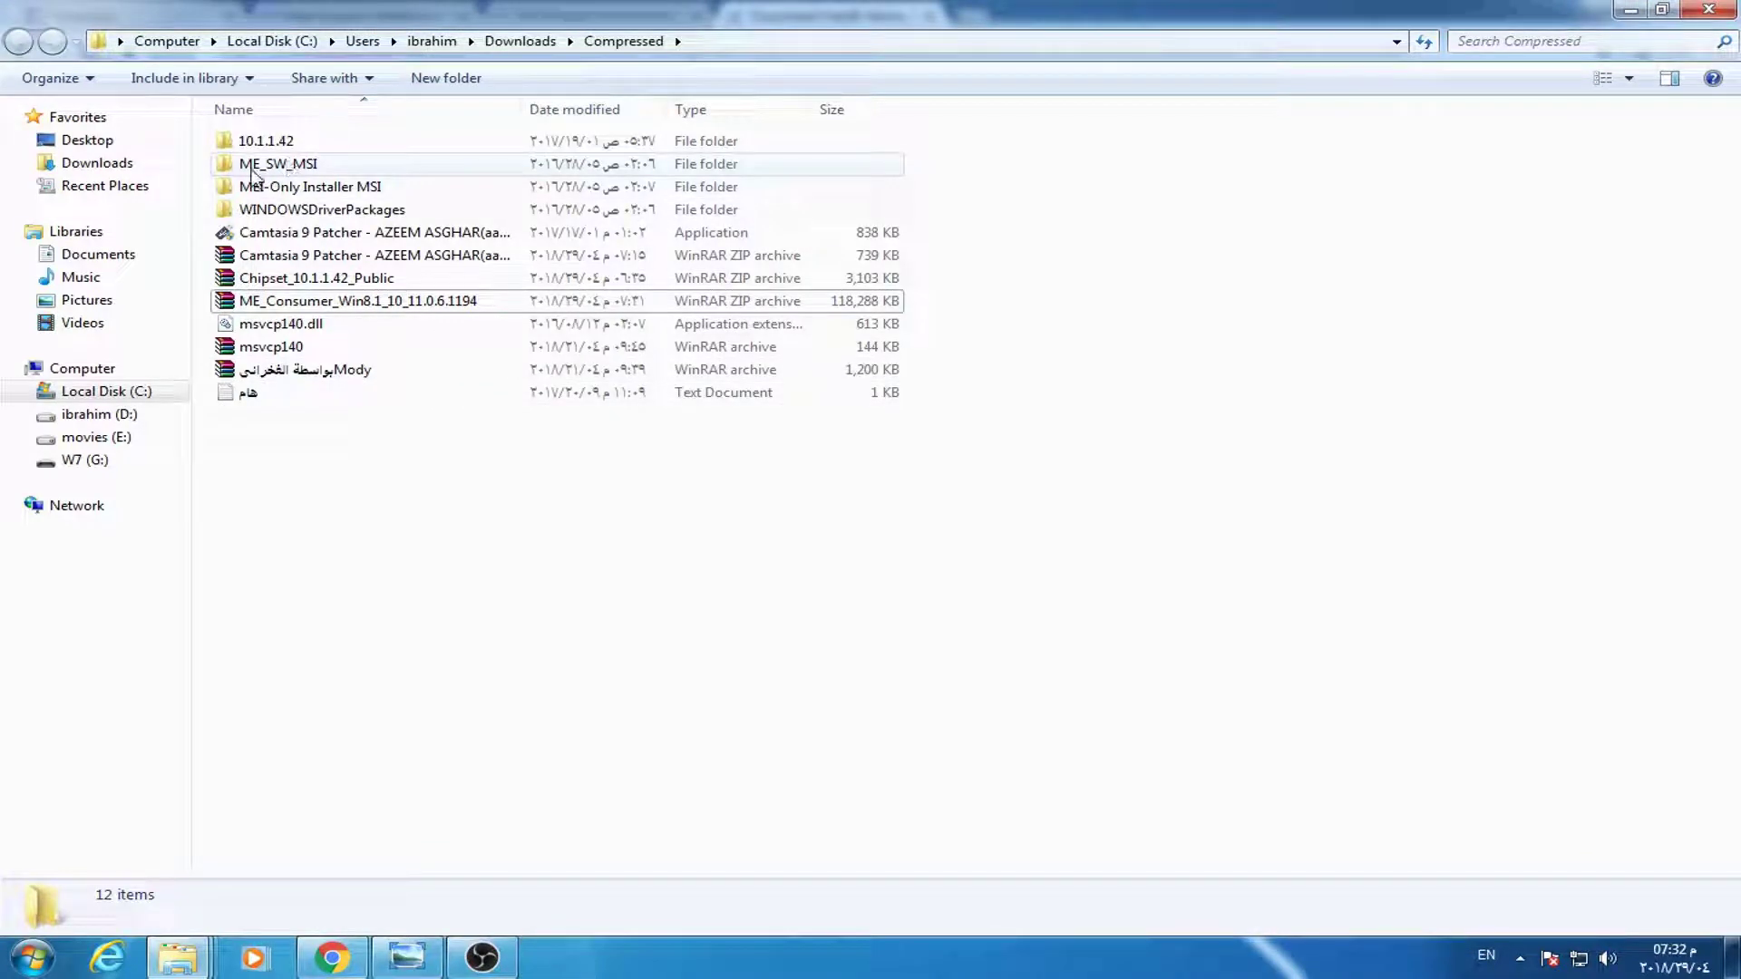
mouse_move(278, 163)
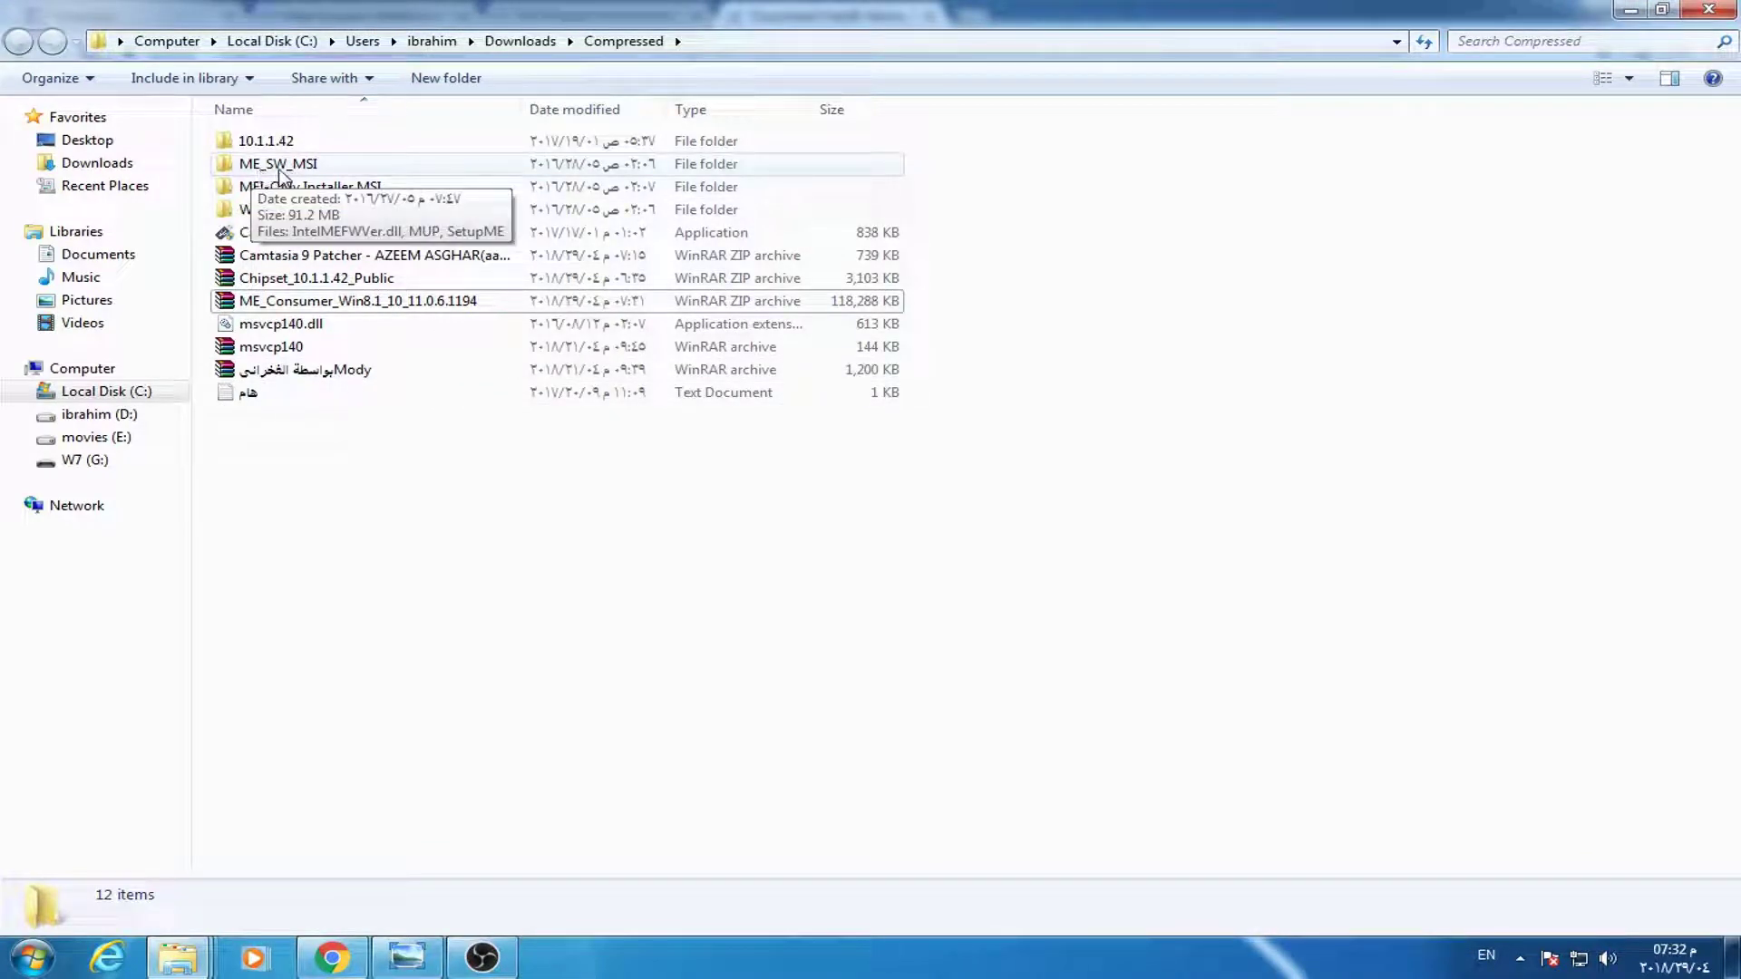
Launch the SetupME installer from the ME_SW_MSI folder
double_click(312, 166)
left_click(311, 167)
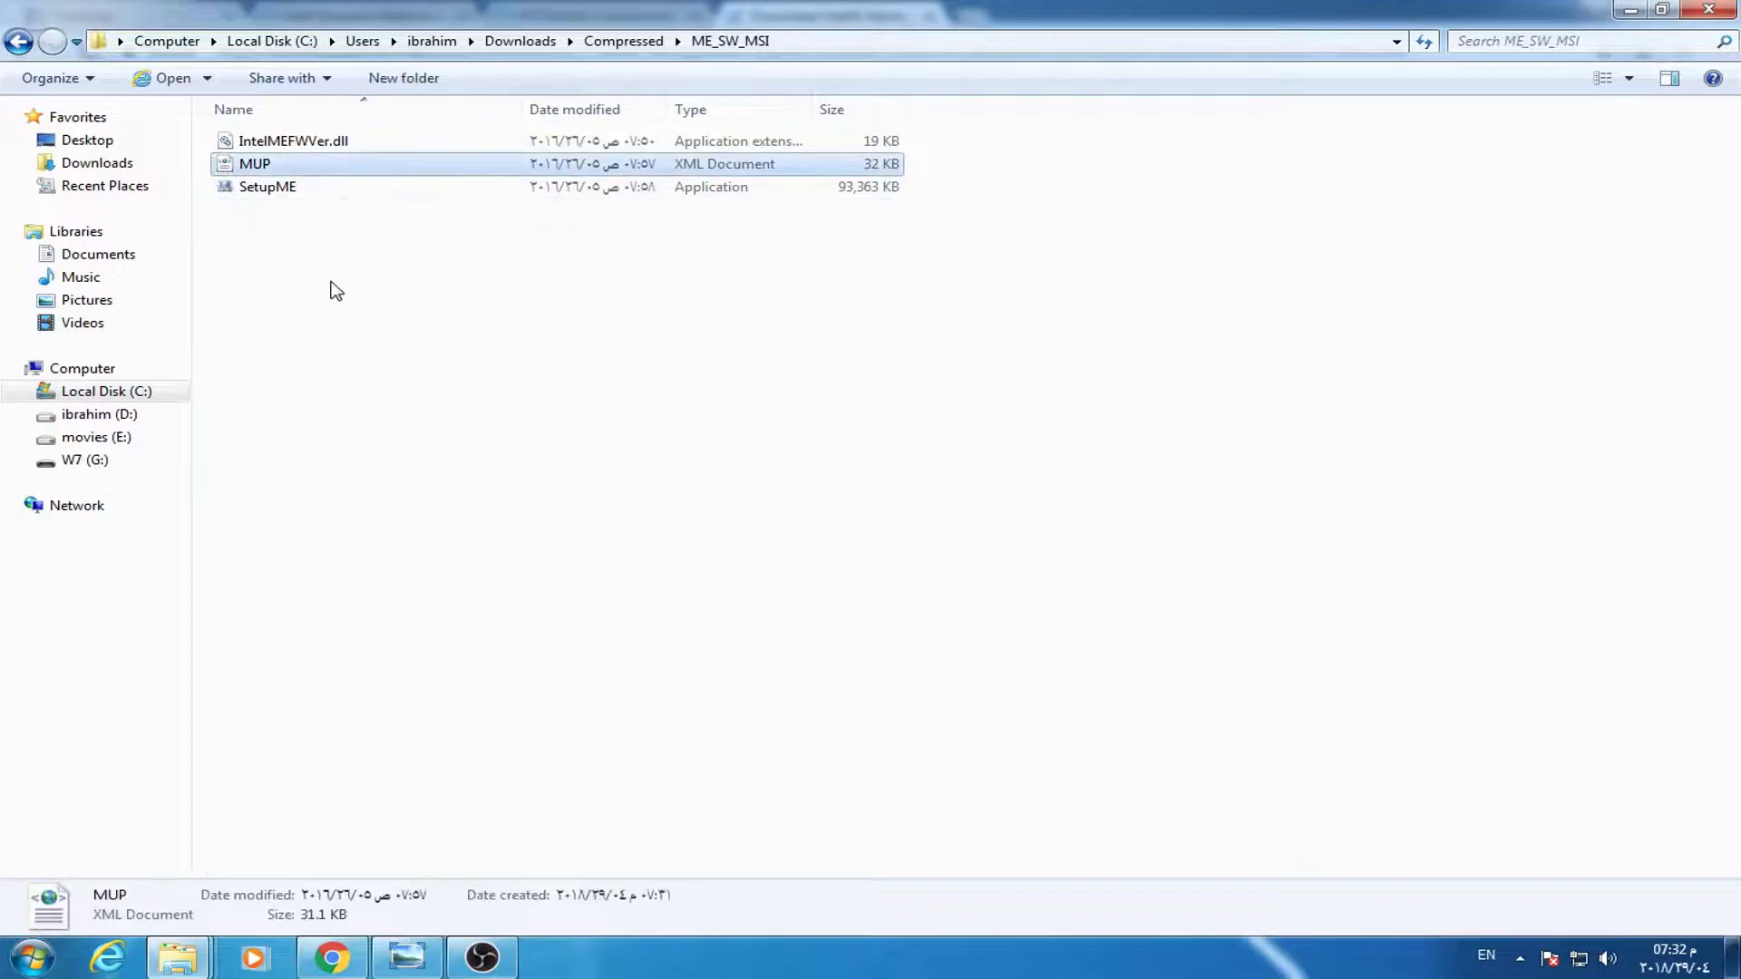
double_click(288, 197)
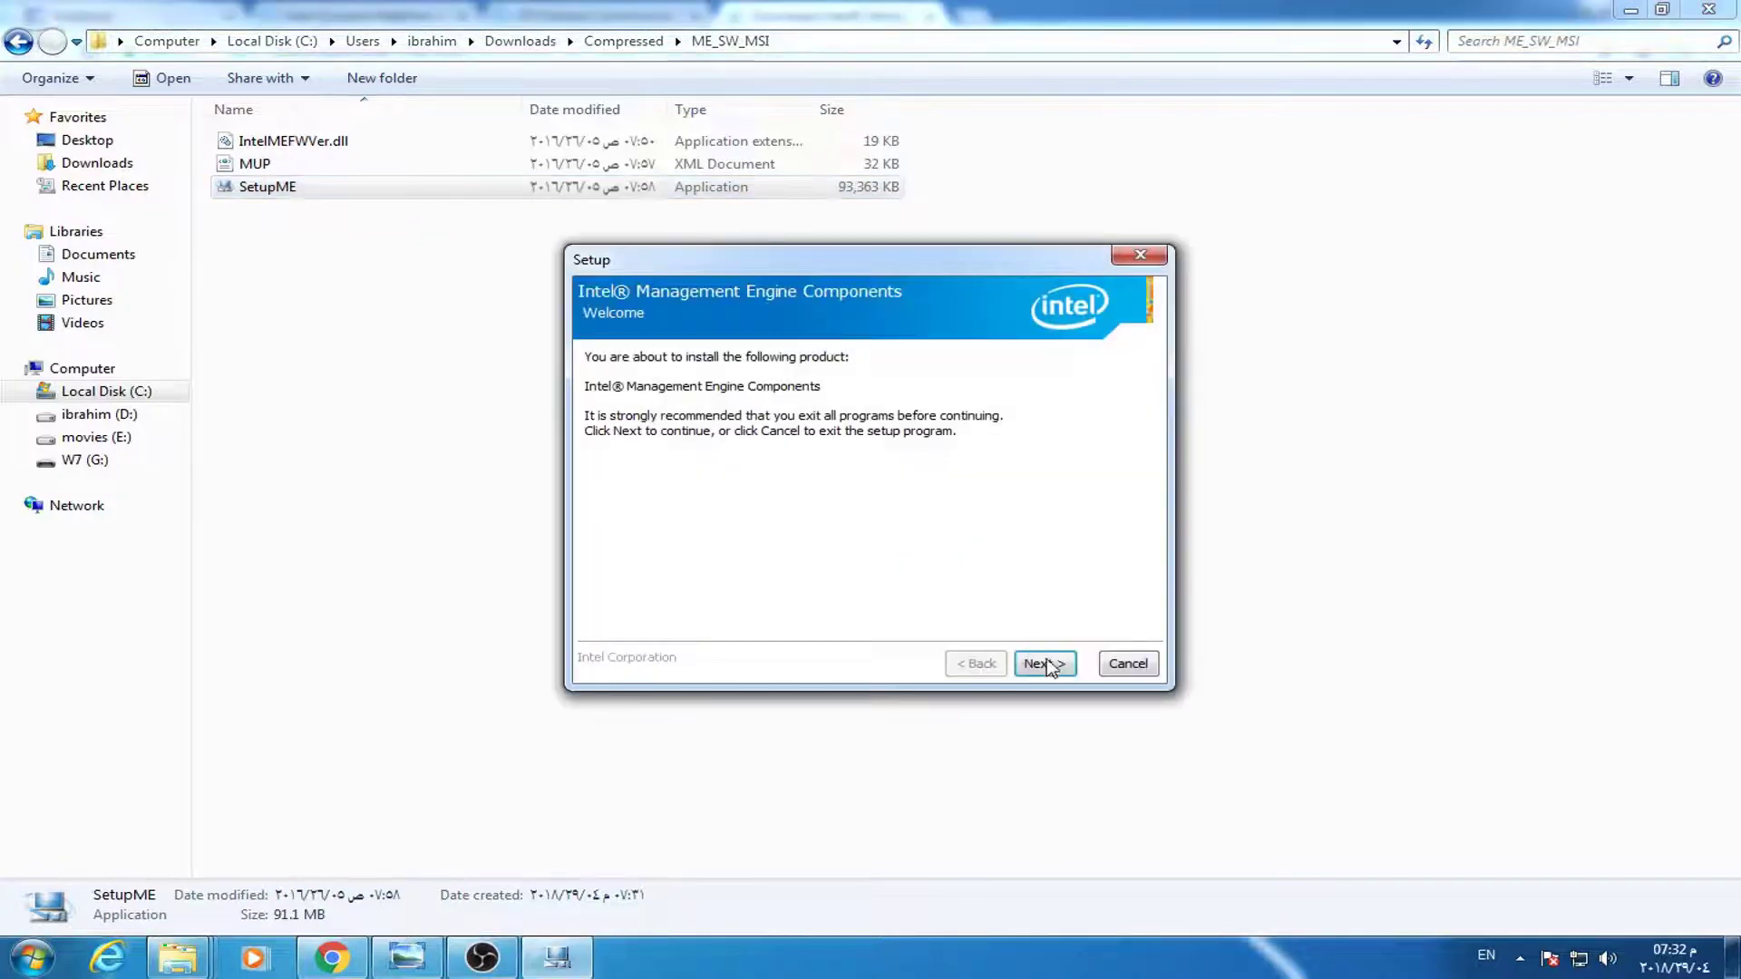
Accept the license and install Intel Management Engine Components, then finish the setup
left_click(1048, 666)
left_click(762, 633)
left_click(1047, 673)
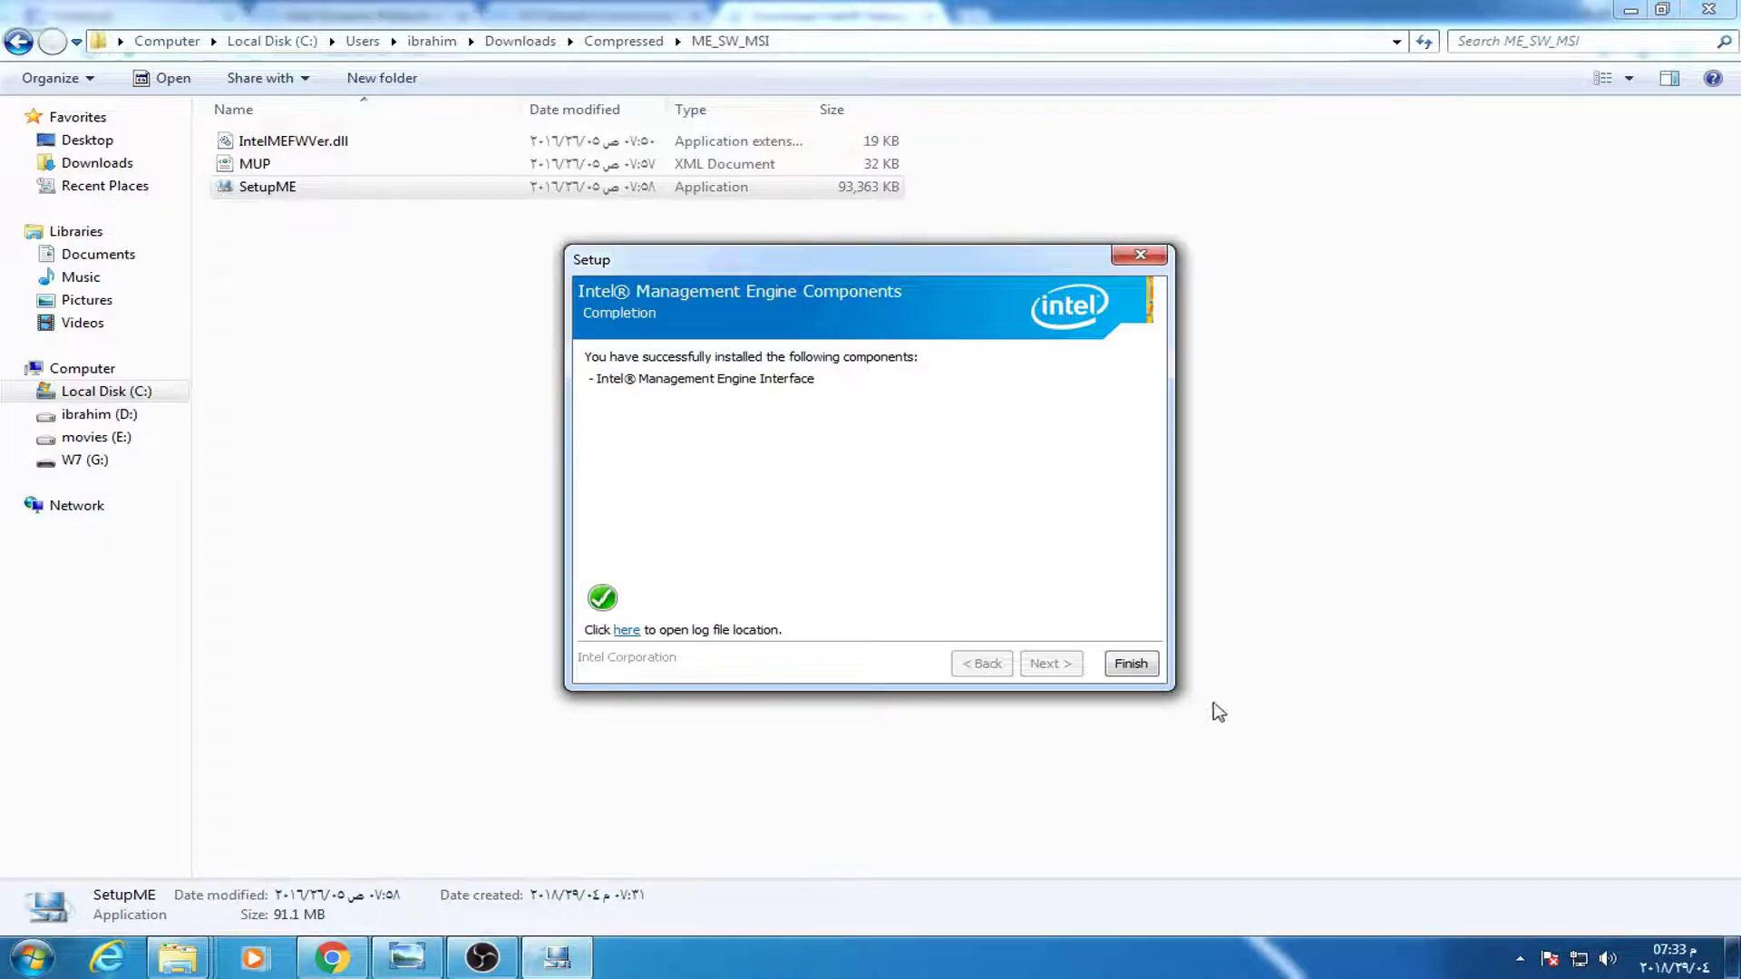
left_click(1129, 664)
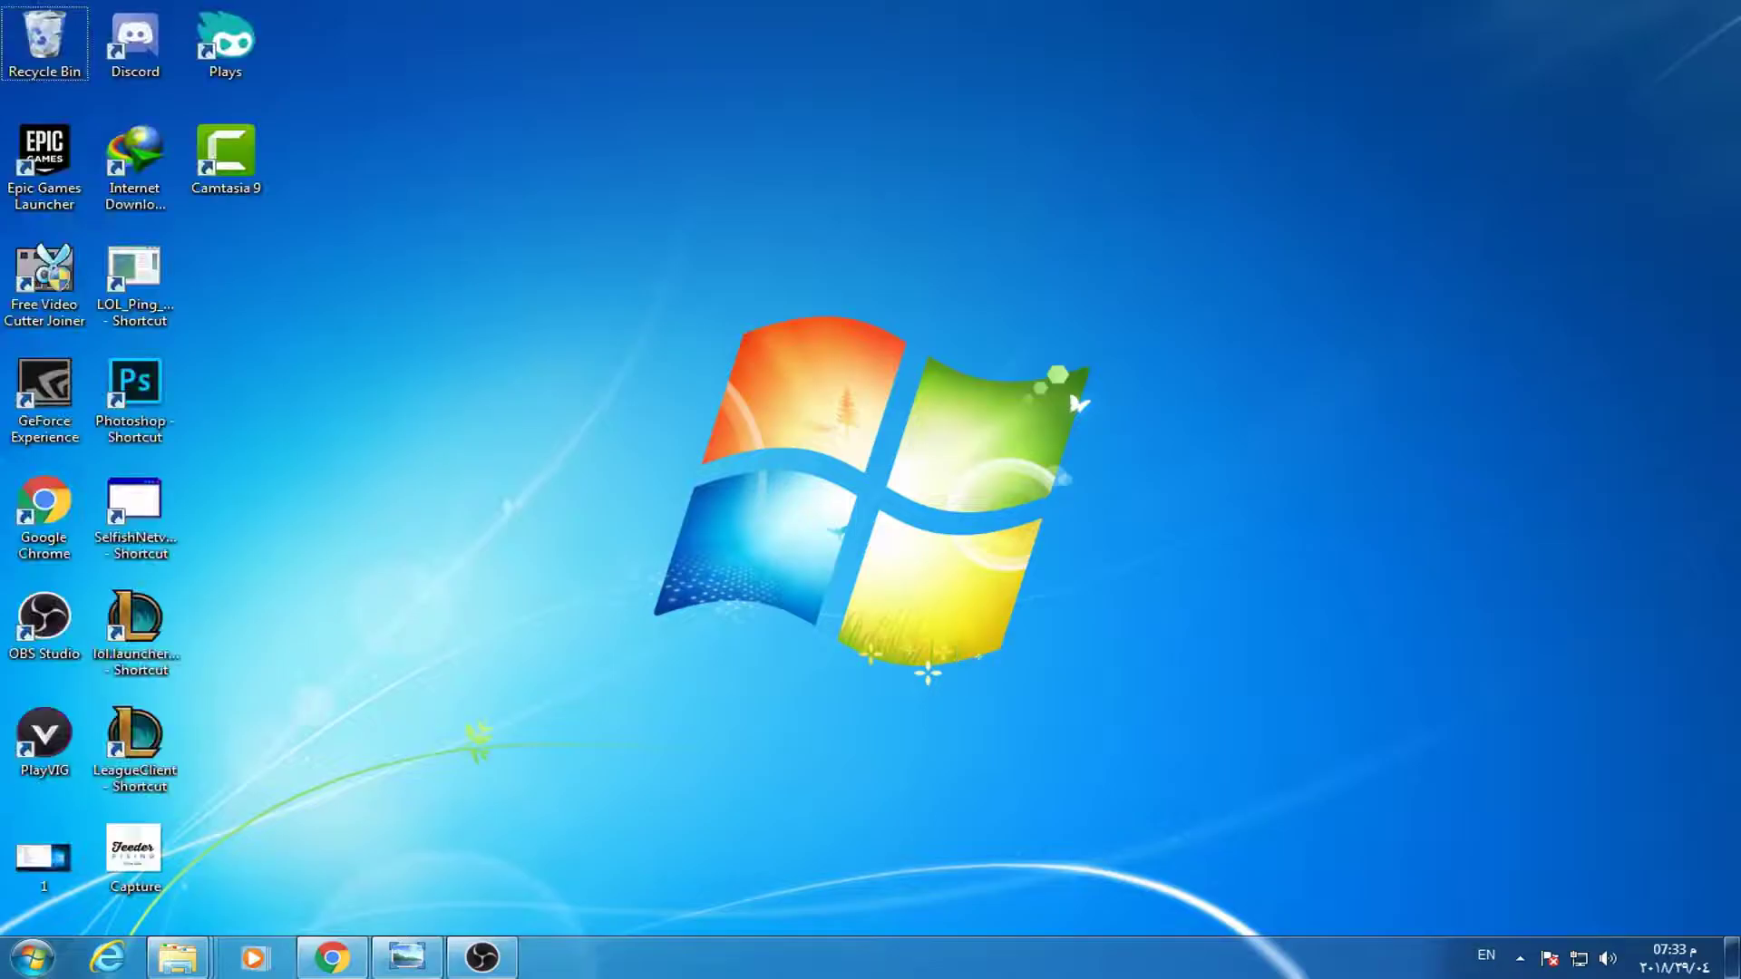
Open Device Manager through Computer > Manage from the Start menu
left_click(31, 959)
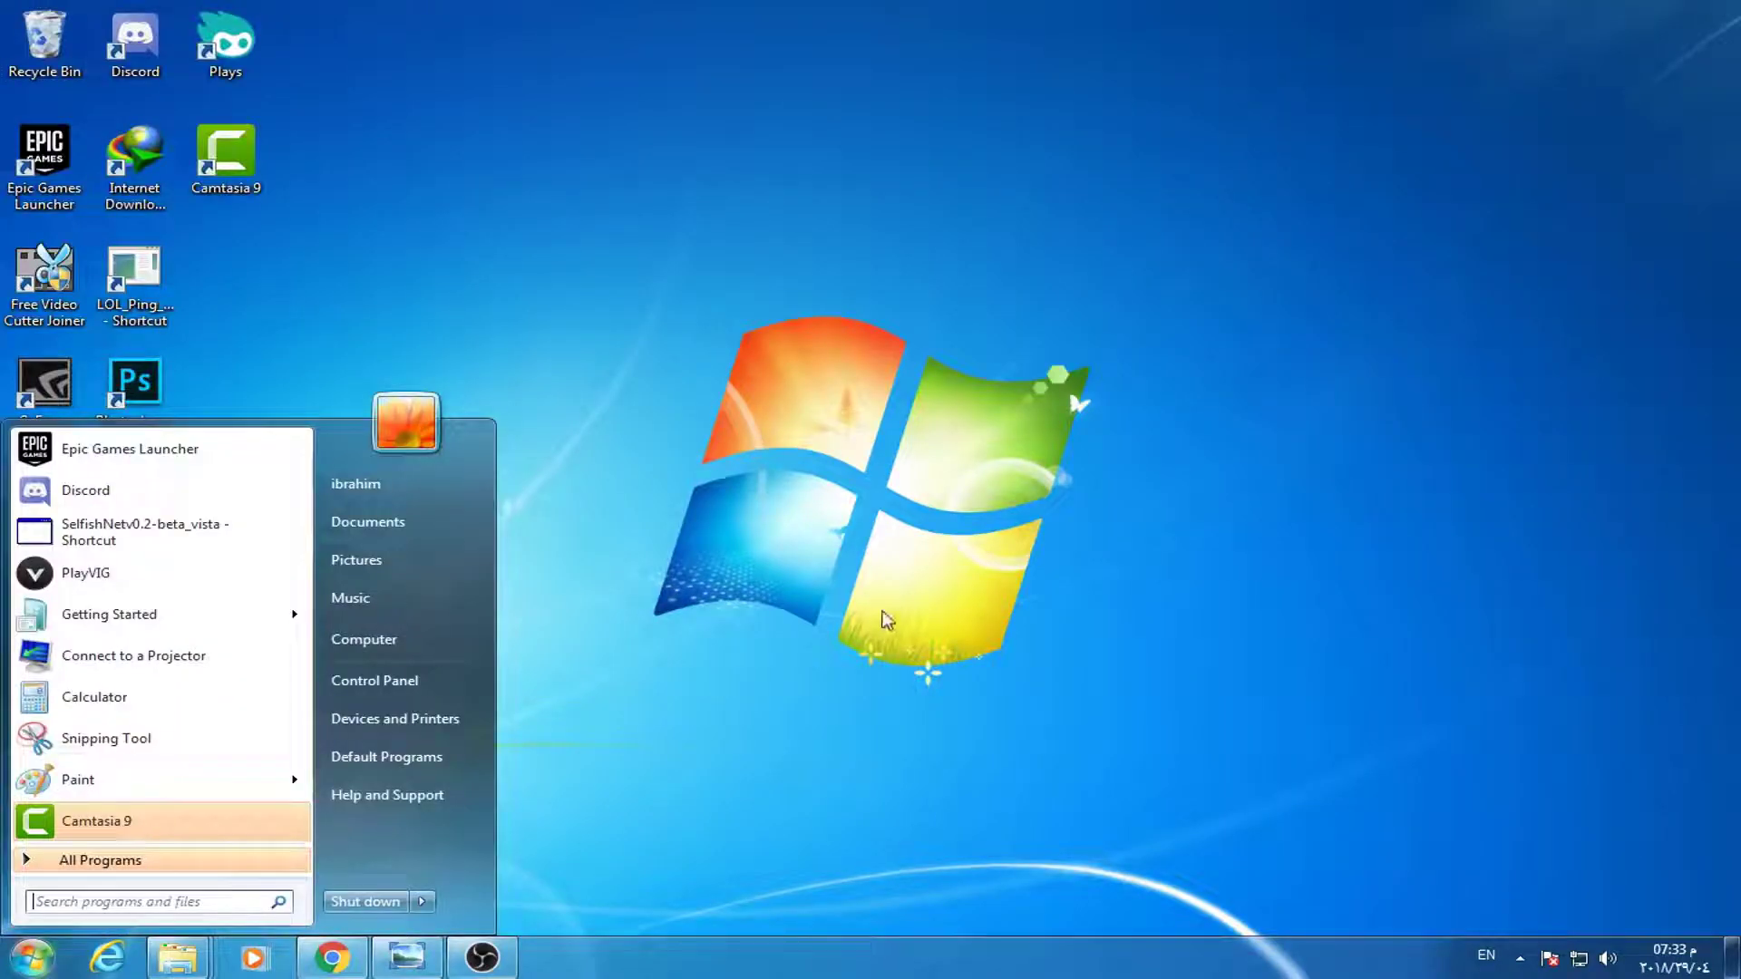
right_click(440, 652)
left_click(558, 680)
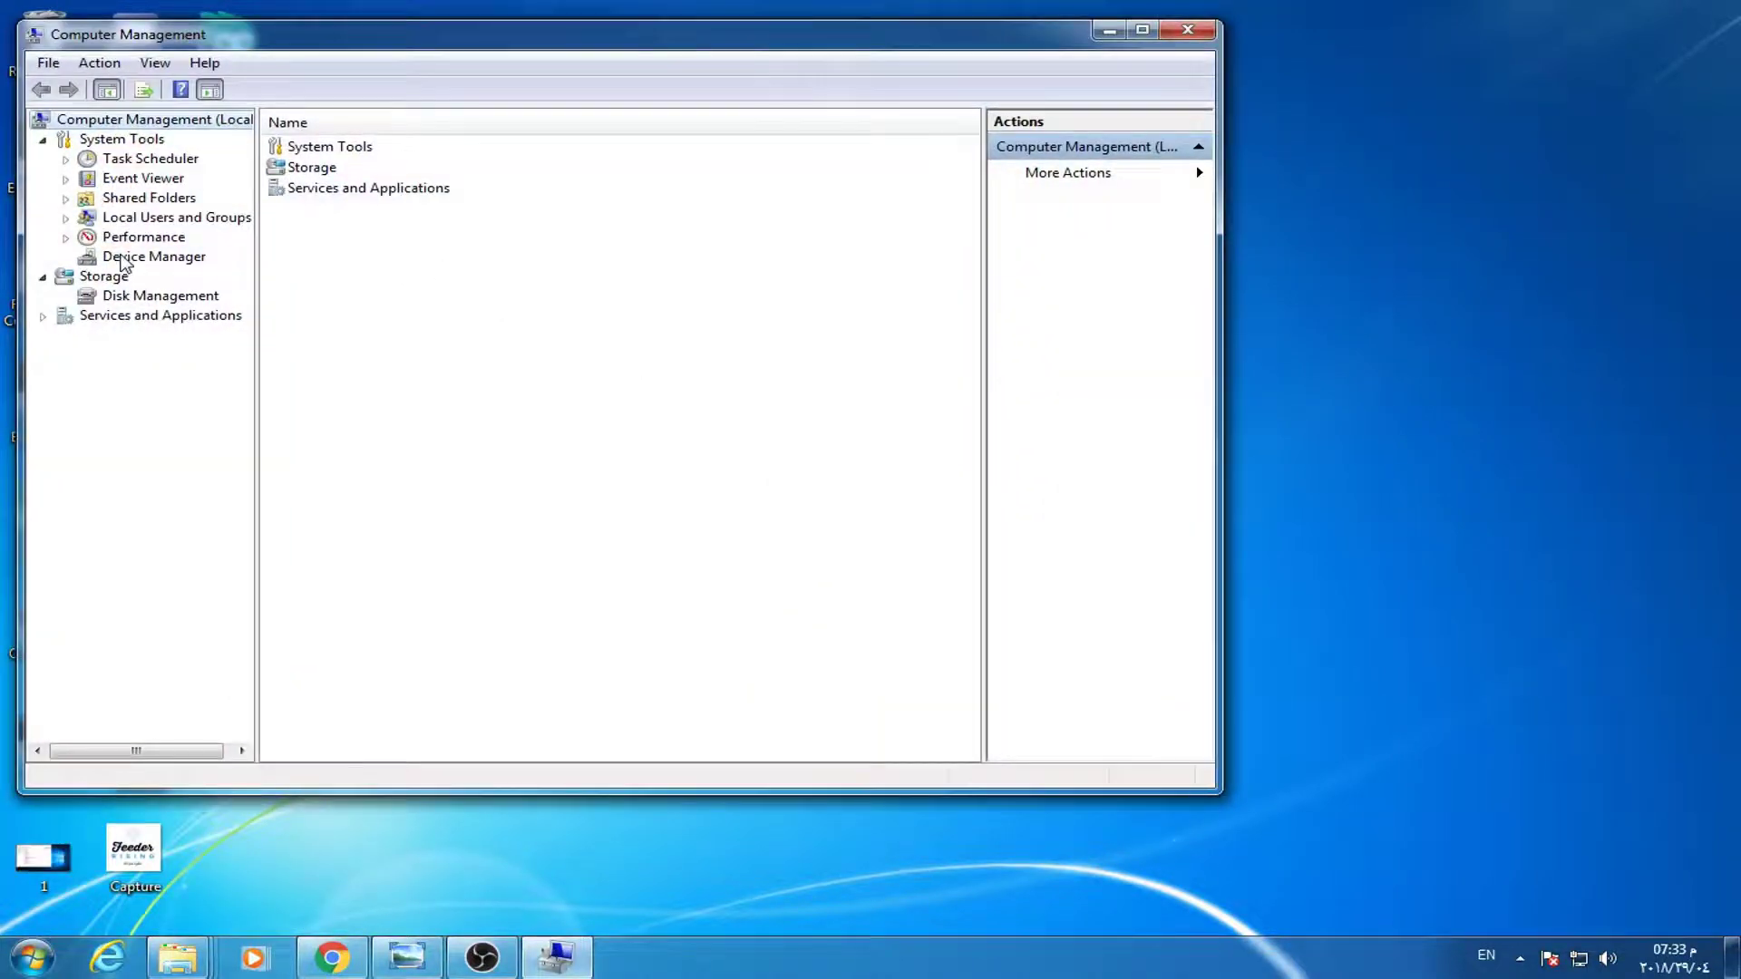
left_click(136, 258)
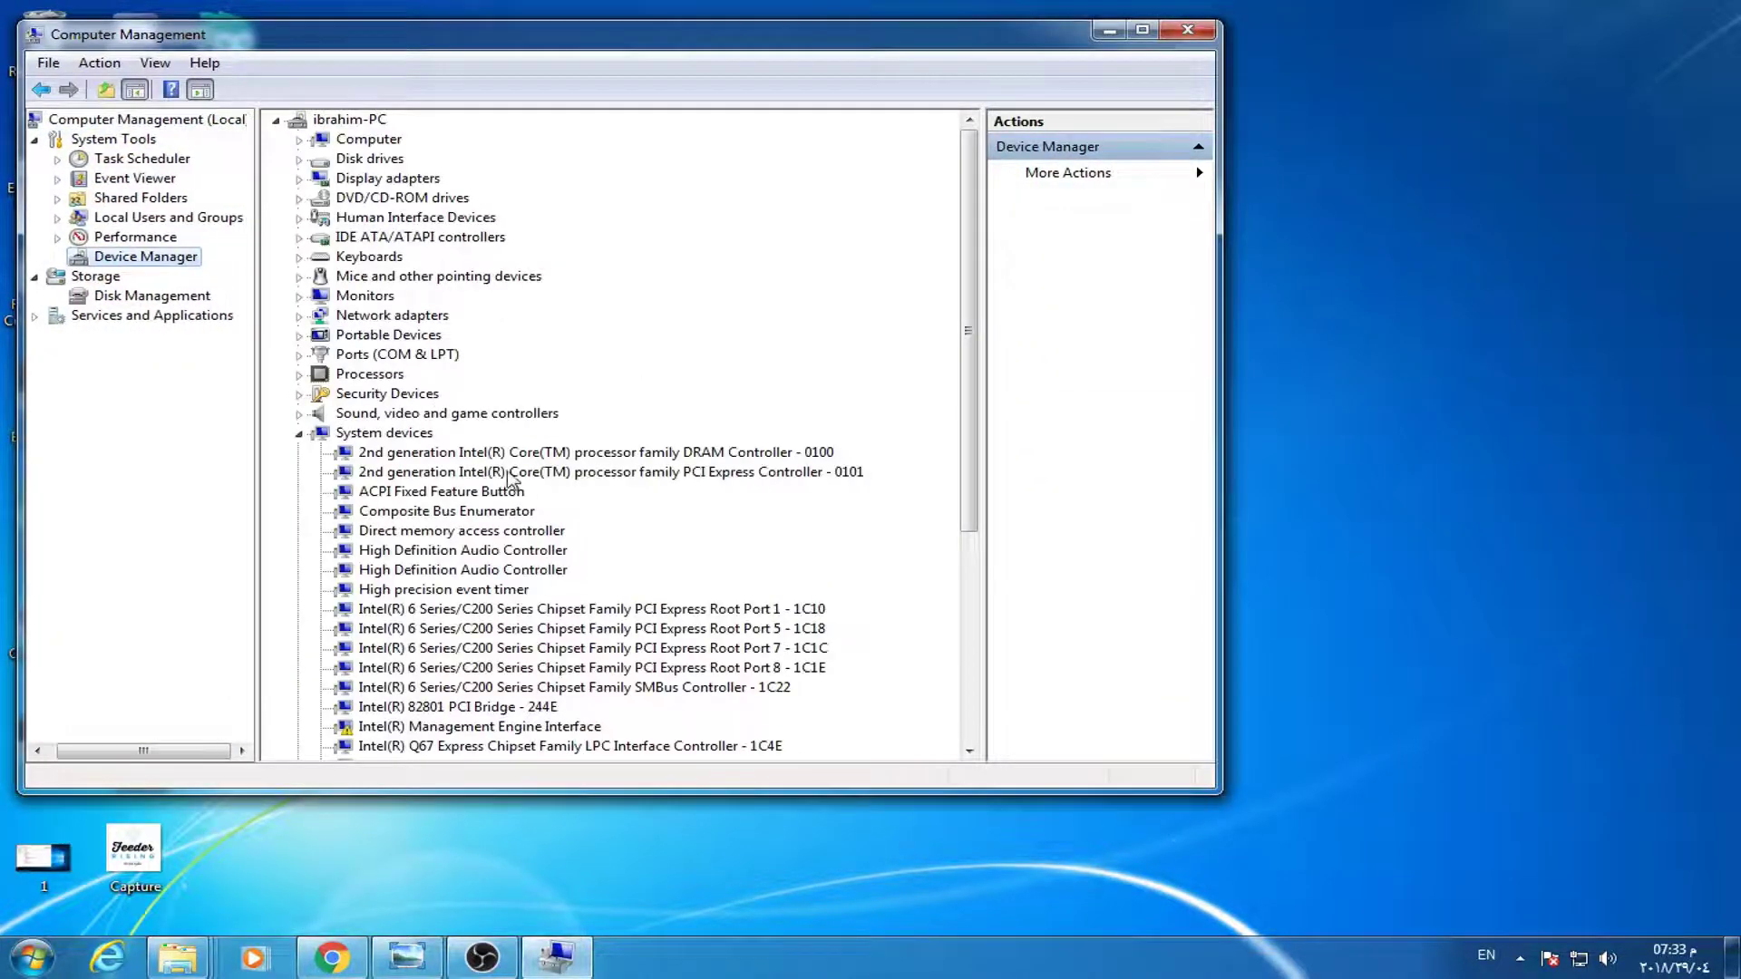
Expand device categories, compare them with the reference screenshot, then close Computer Management
double_click(386, 394)
scroll(624, 510, "down", 4)
scroll(622, 510, "up", 4)
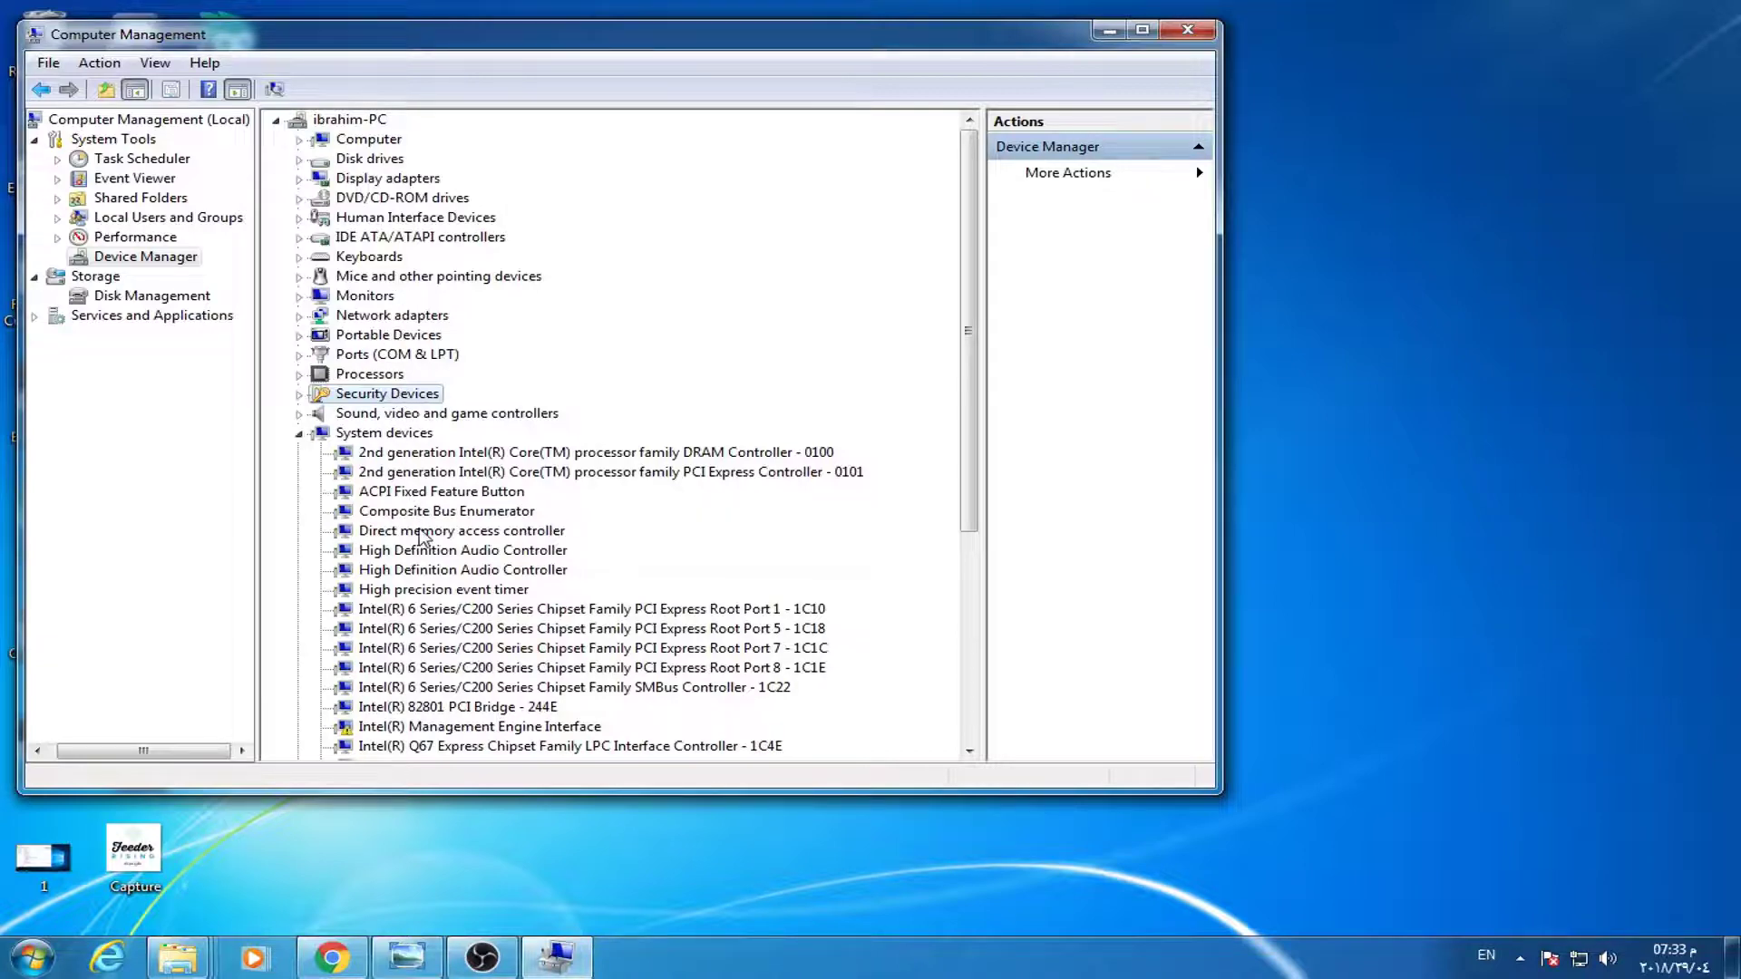
left_click(300, 413)
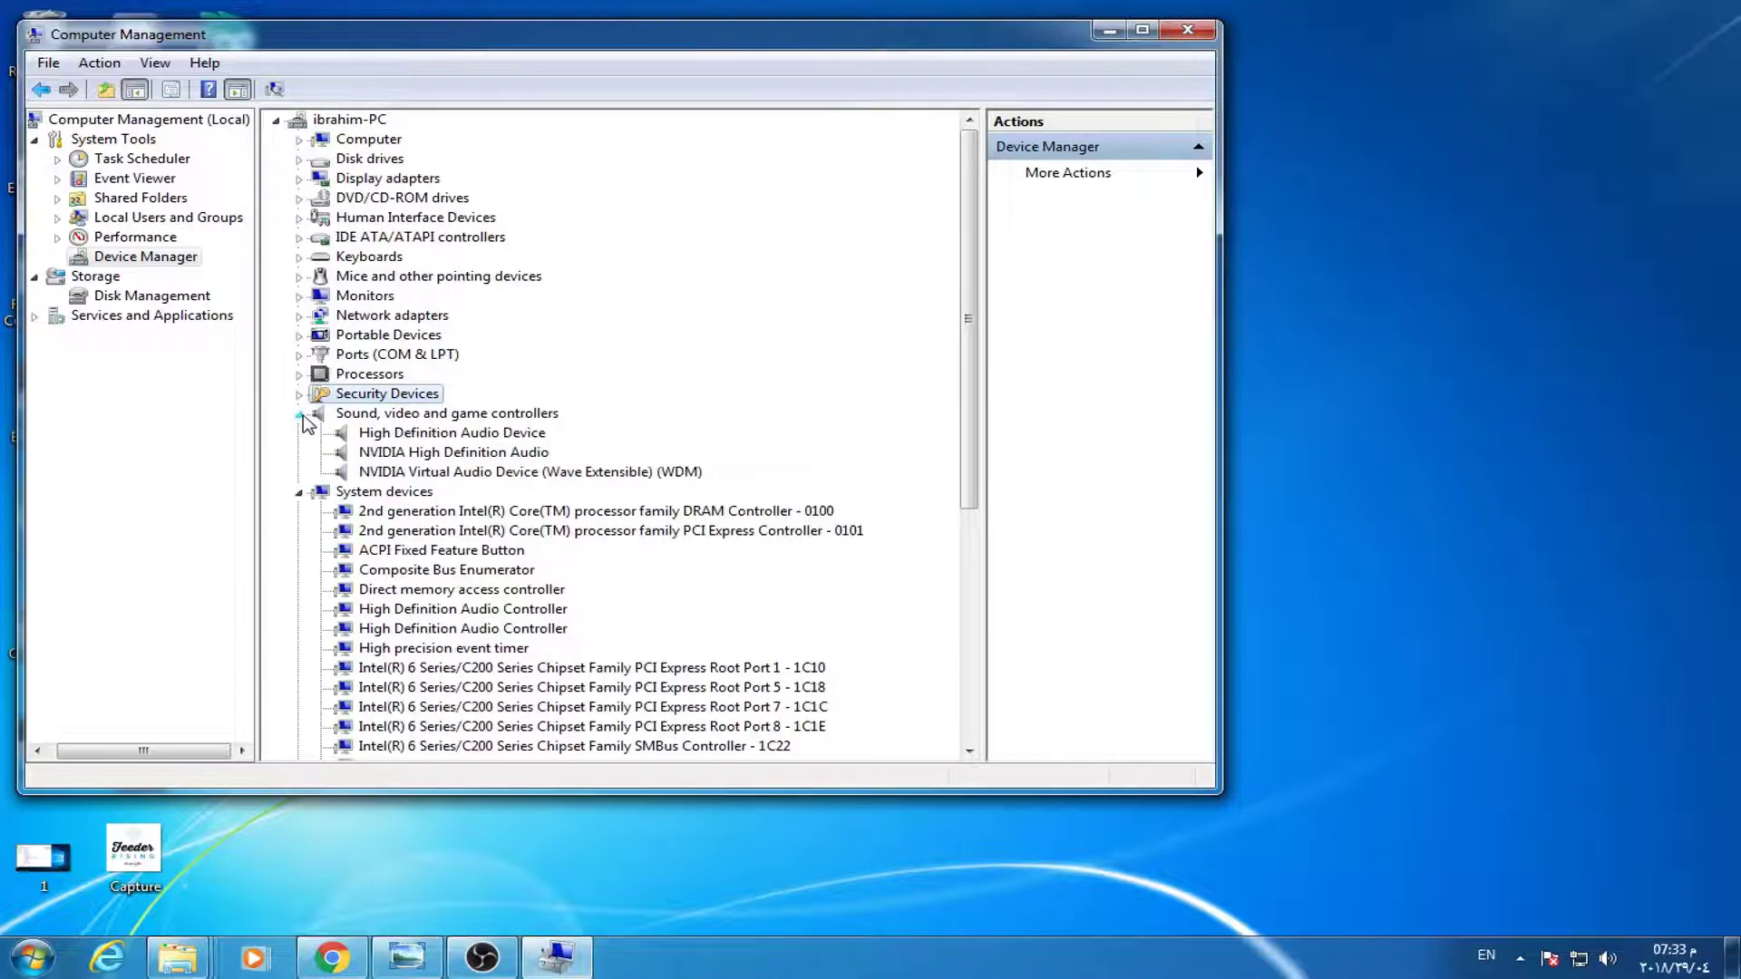
left_click(300, 394)
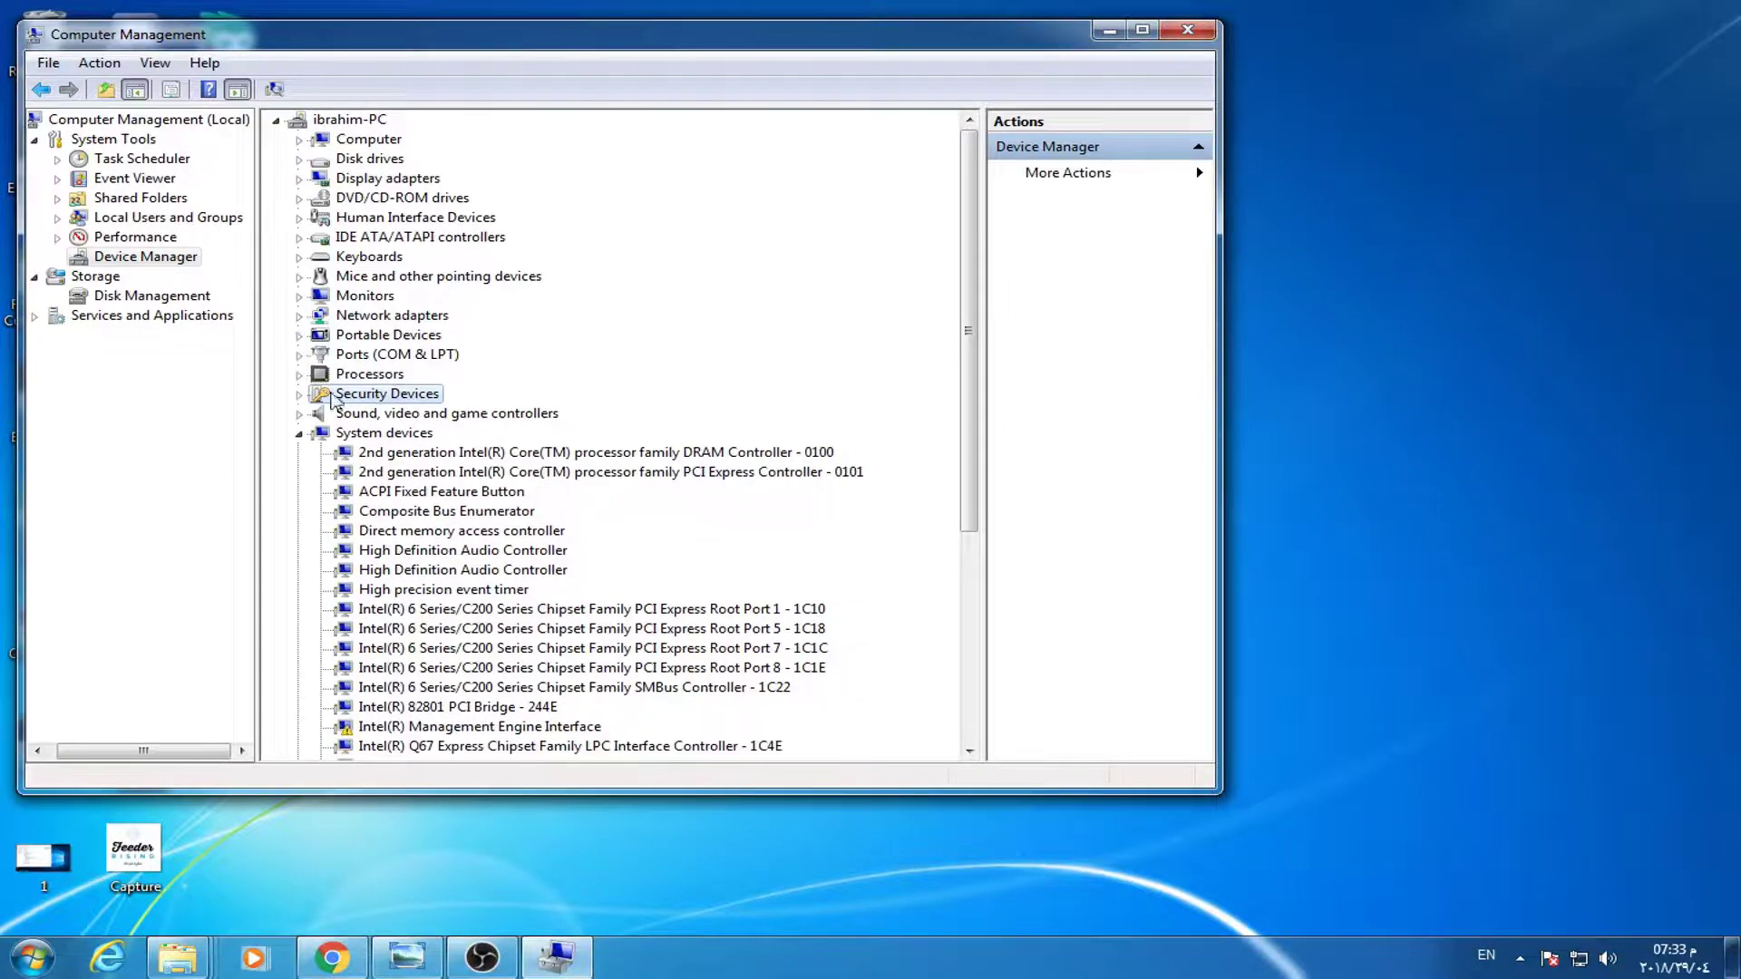
left_click(306, 434)
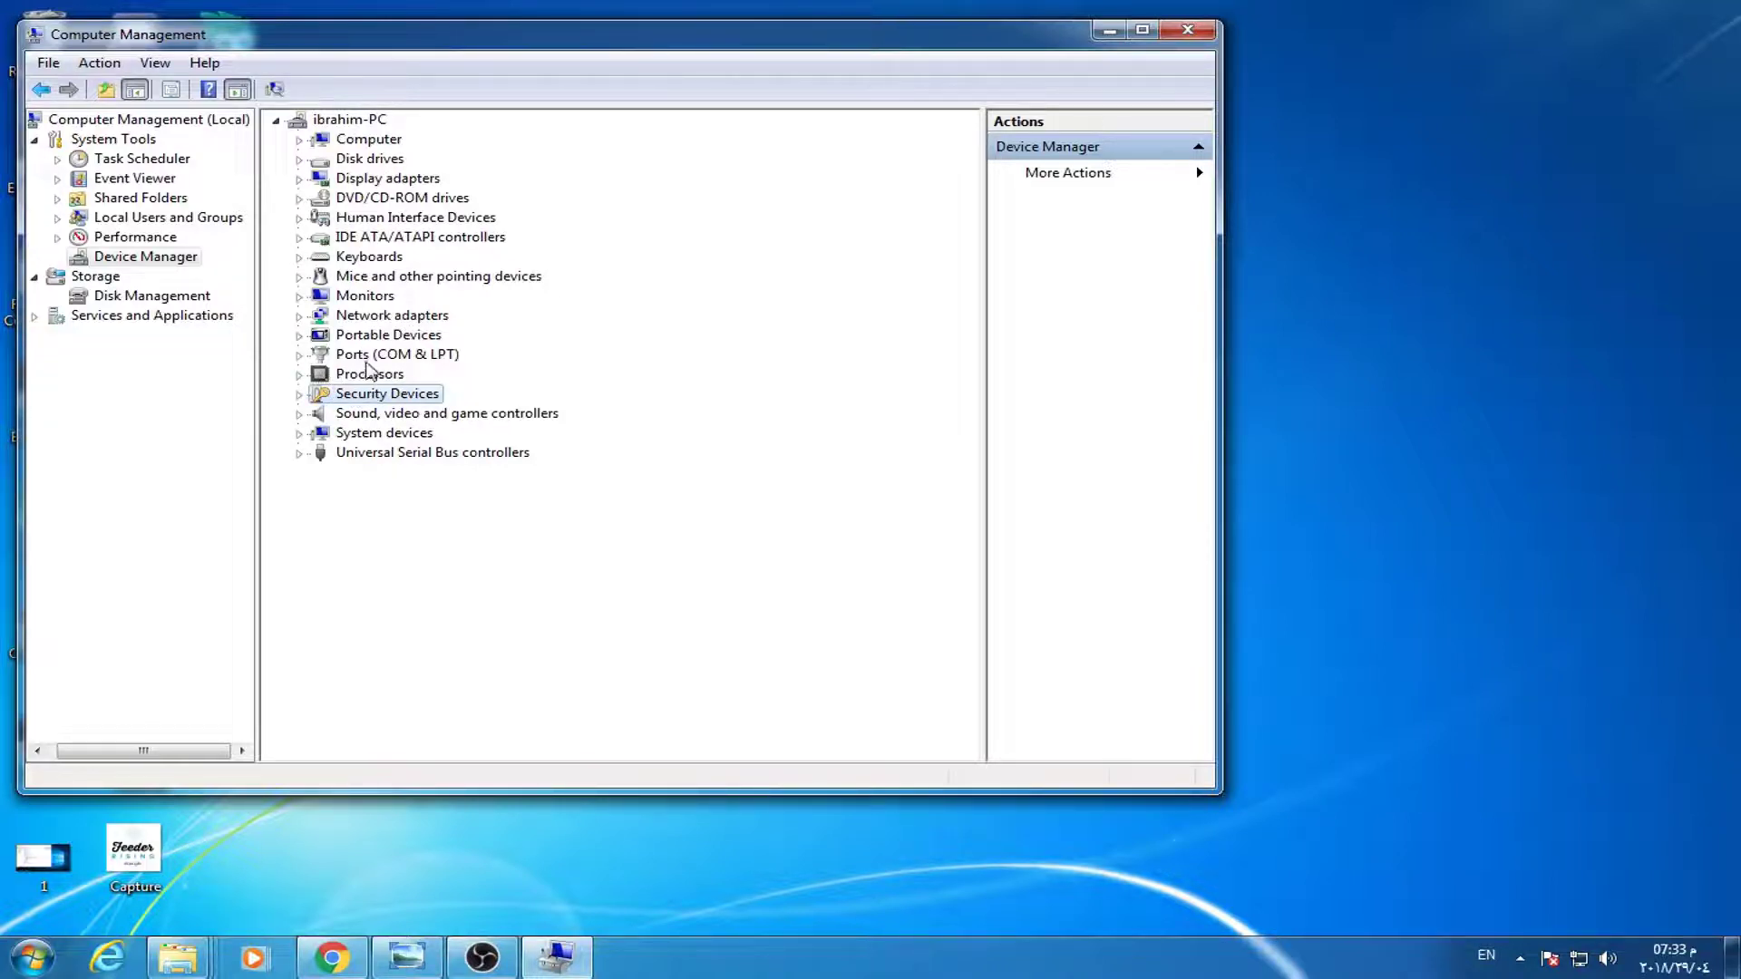
left_click(405, 957)
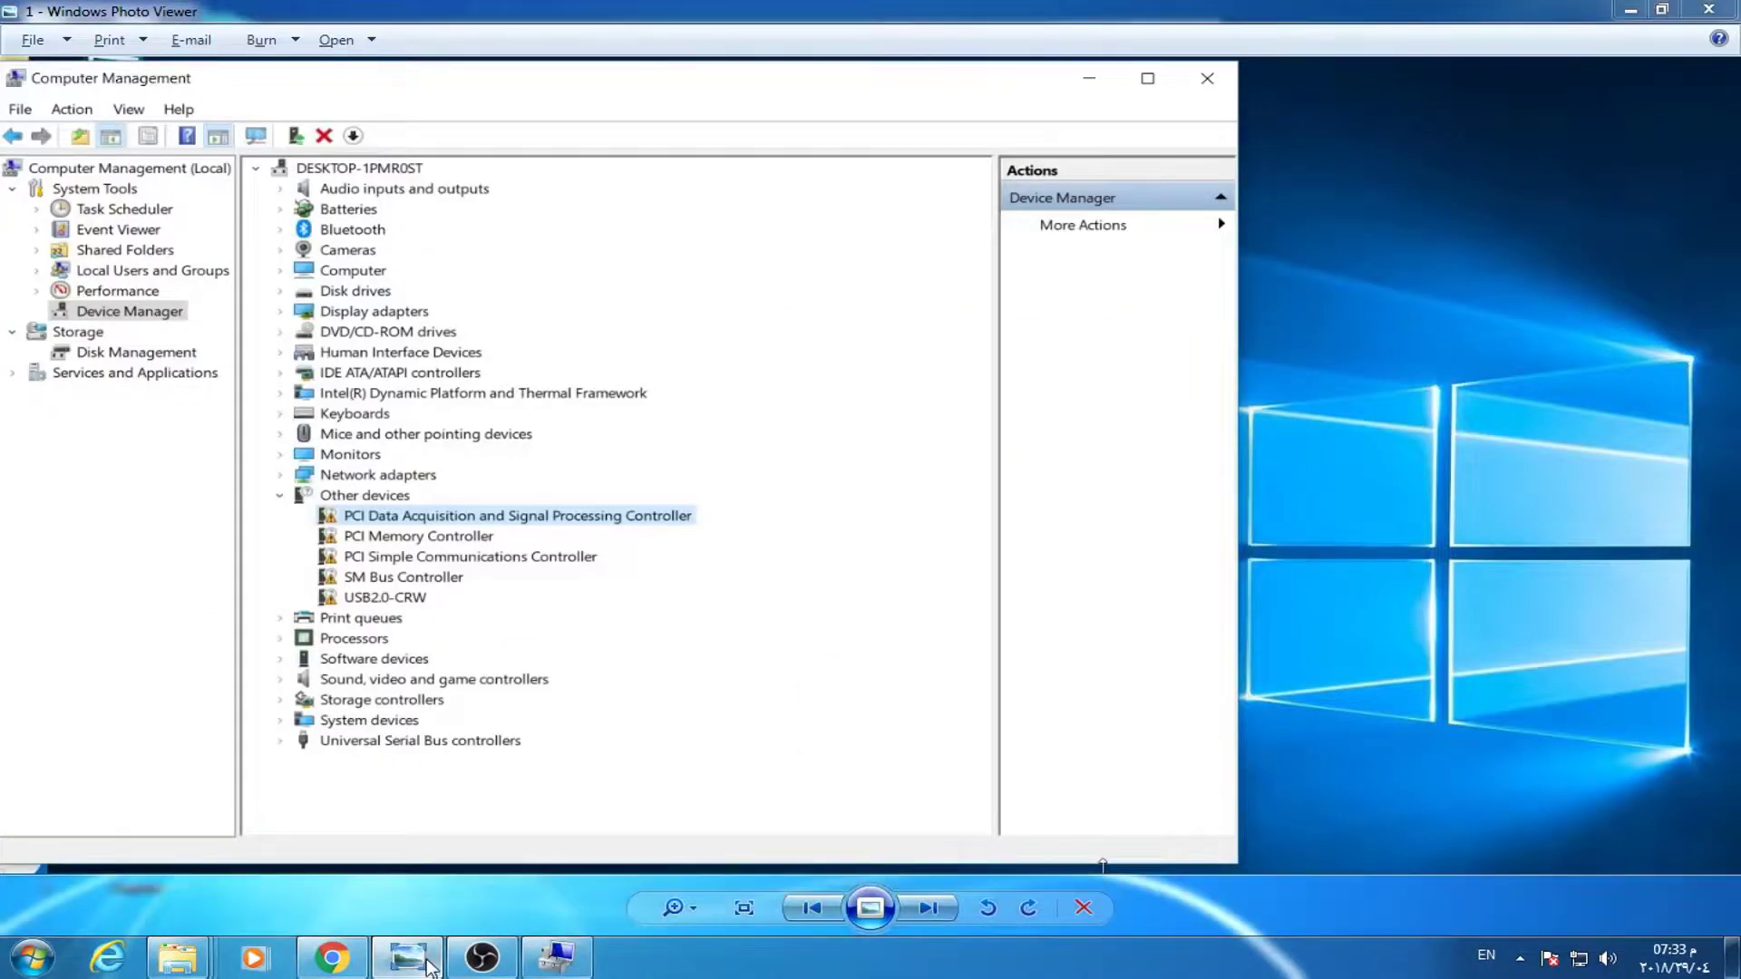
left_click(405, 957)
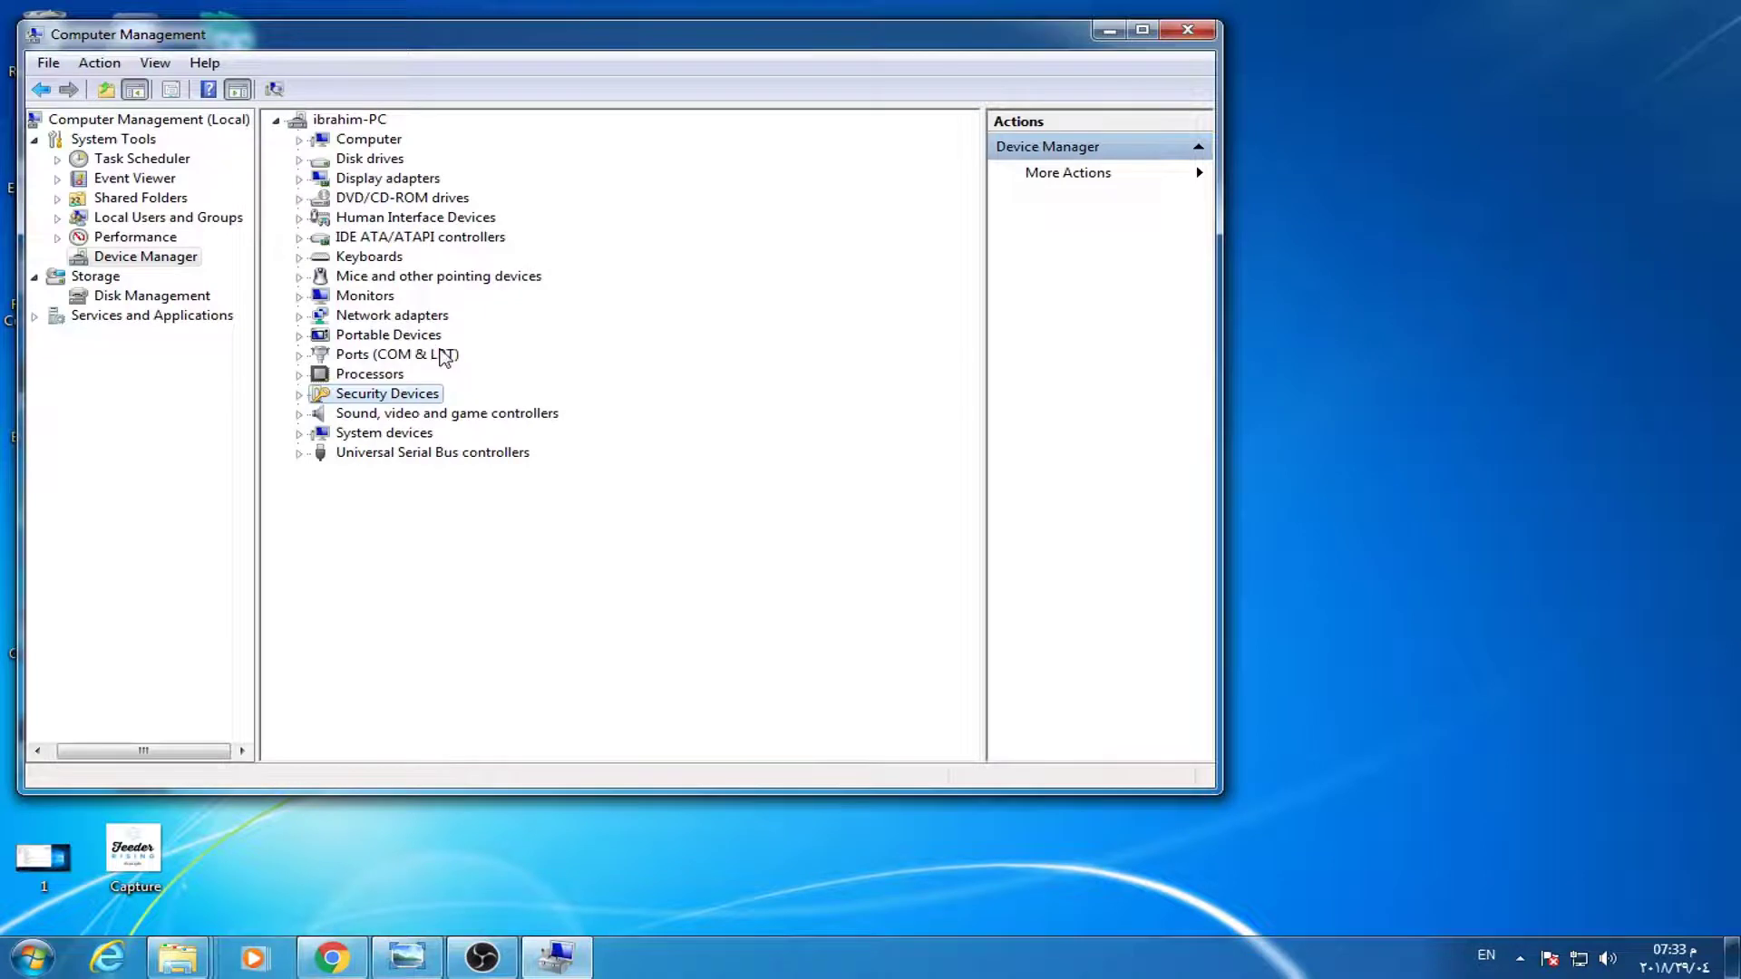
left_click(300, 297)
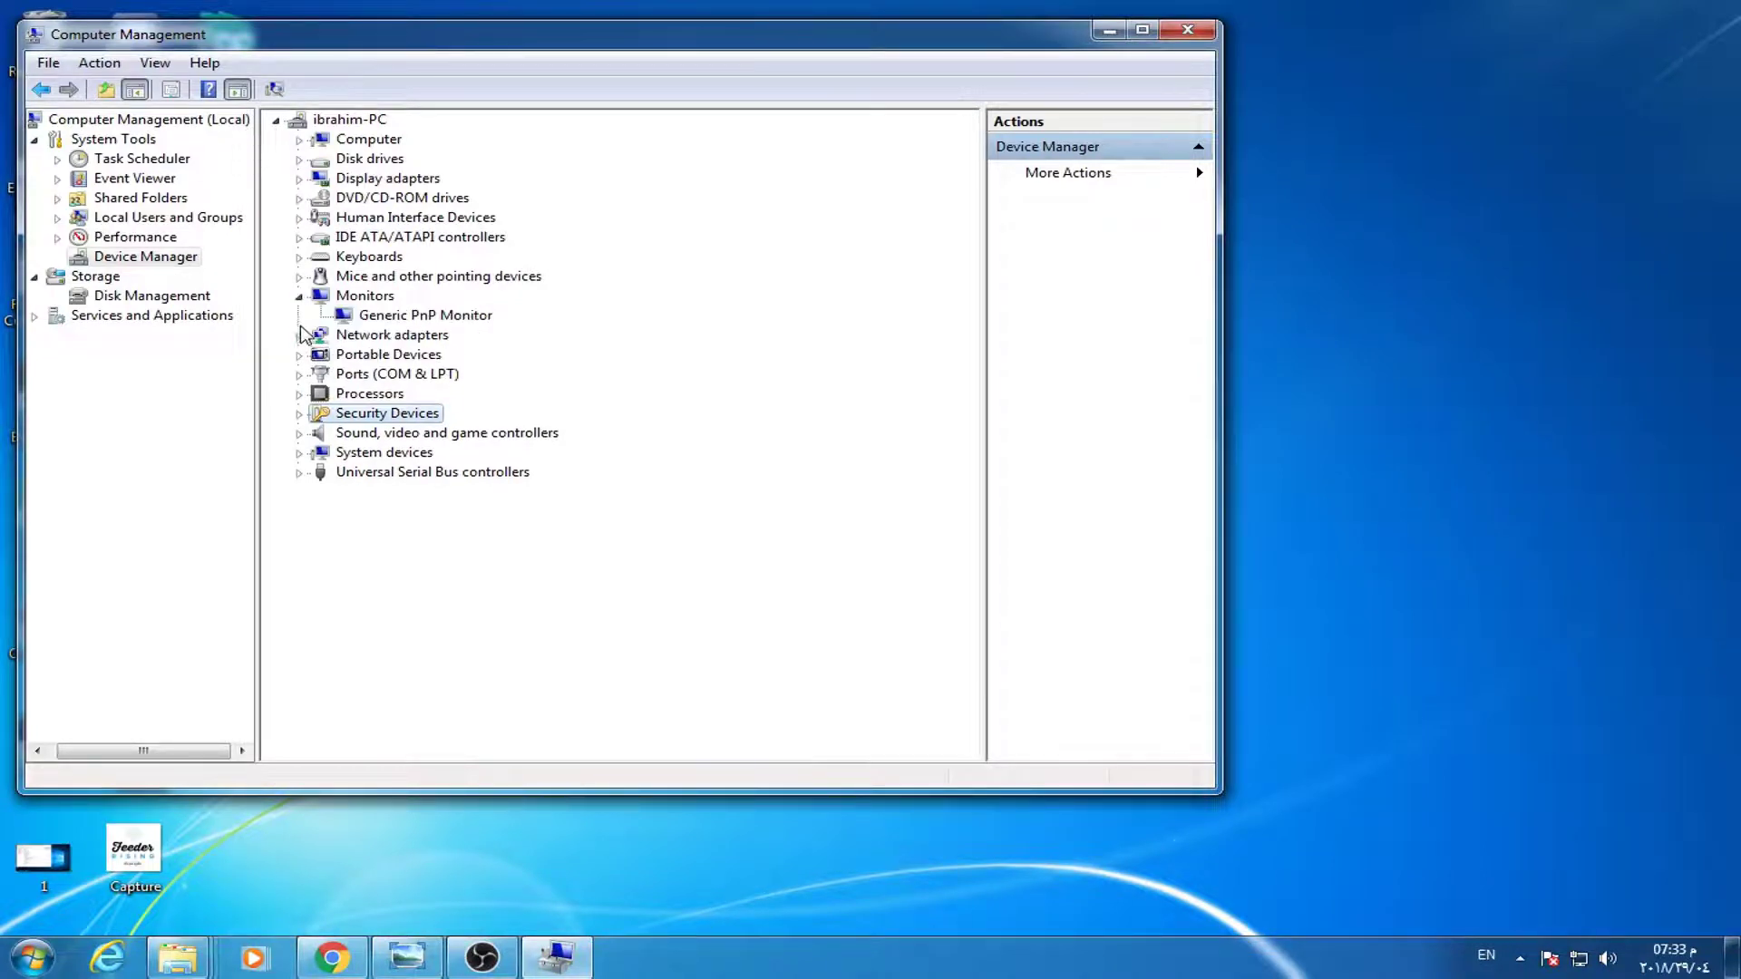
left_click(301, 334)
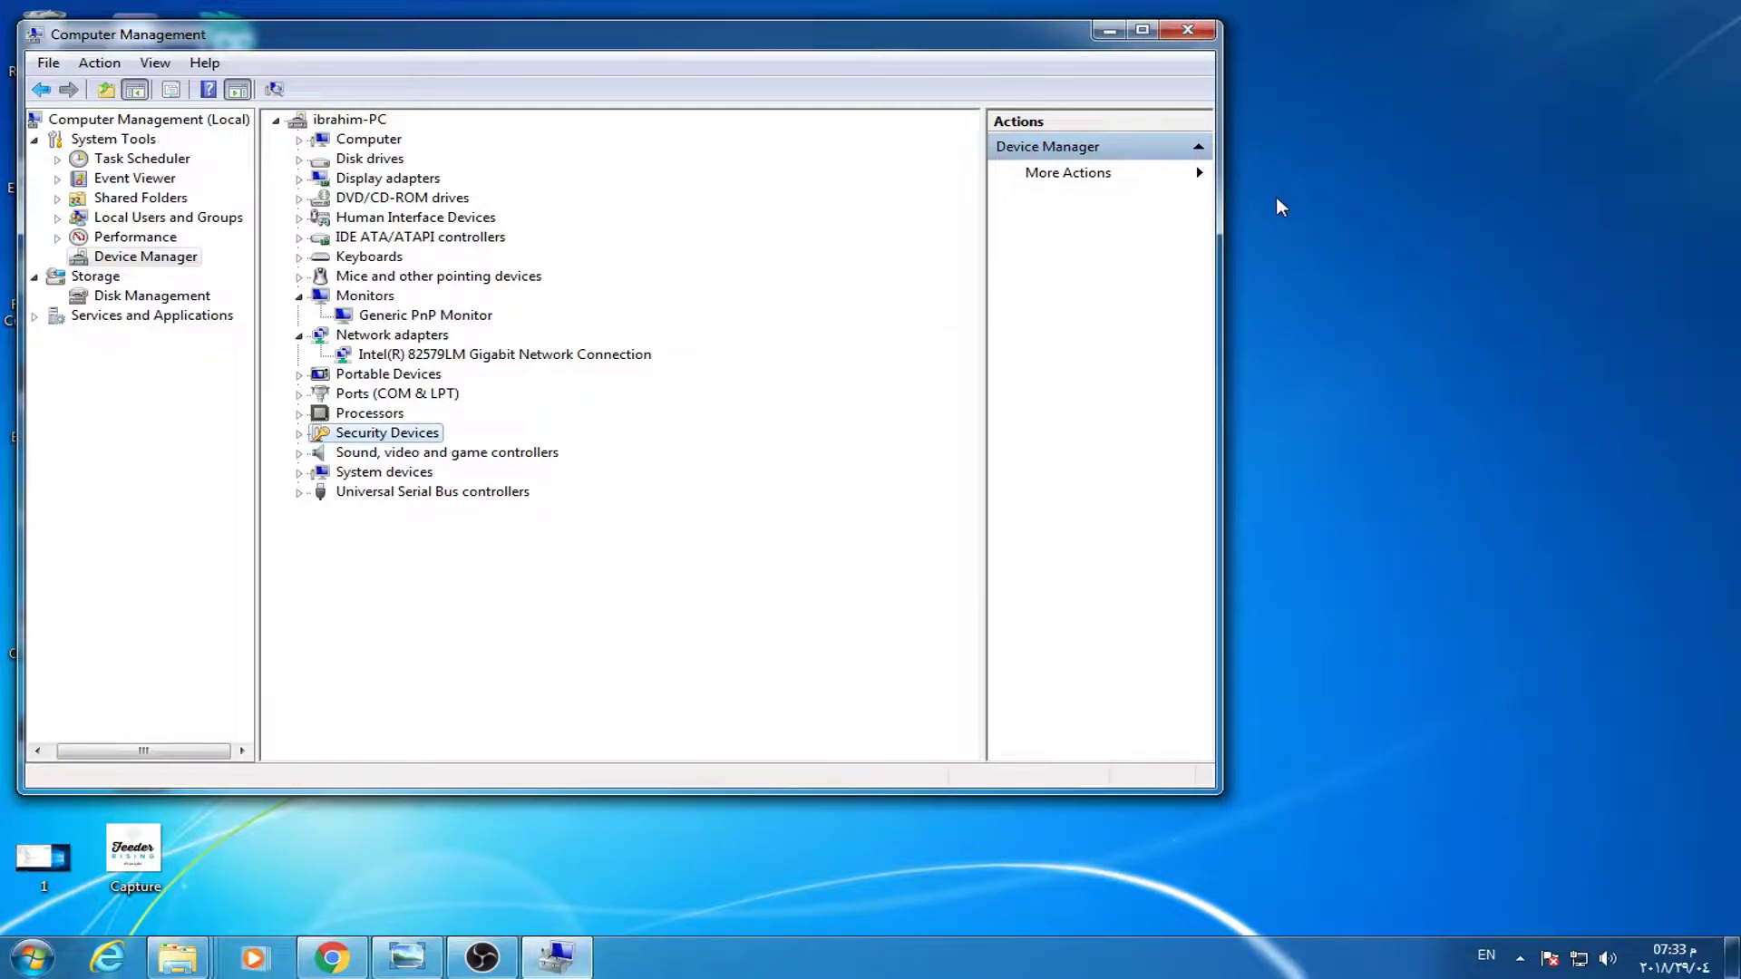
left_click(1187, 31)
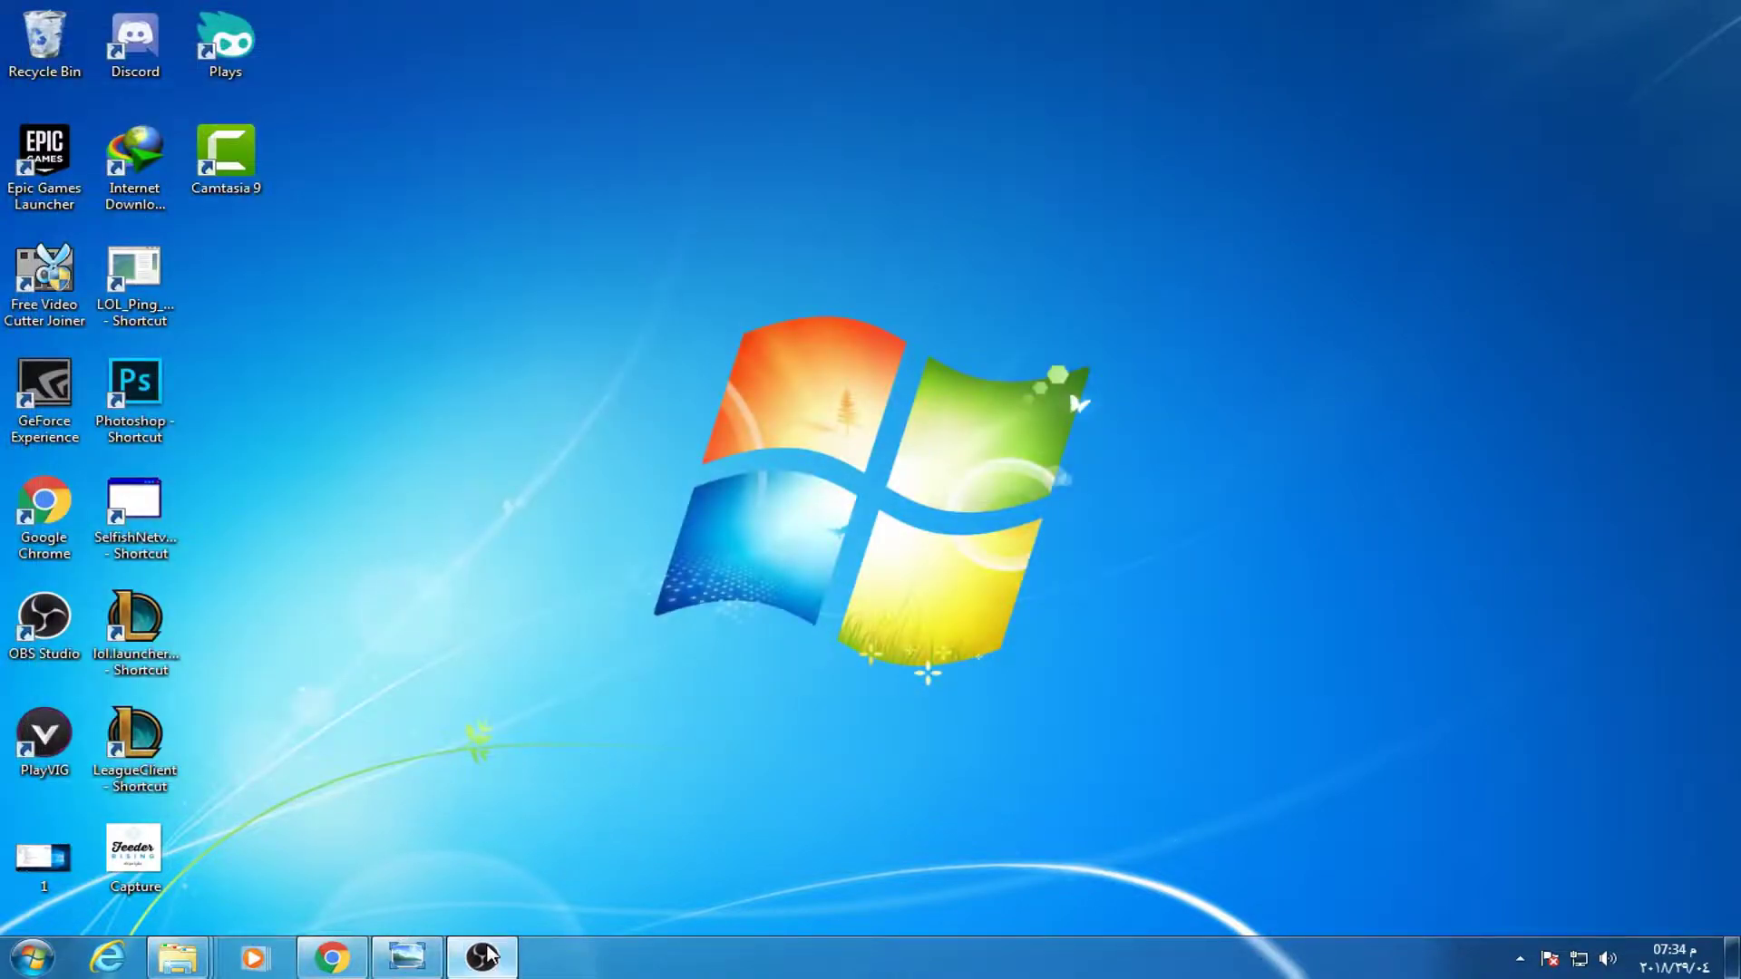